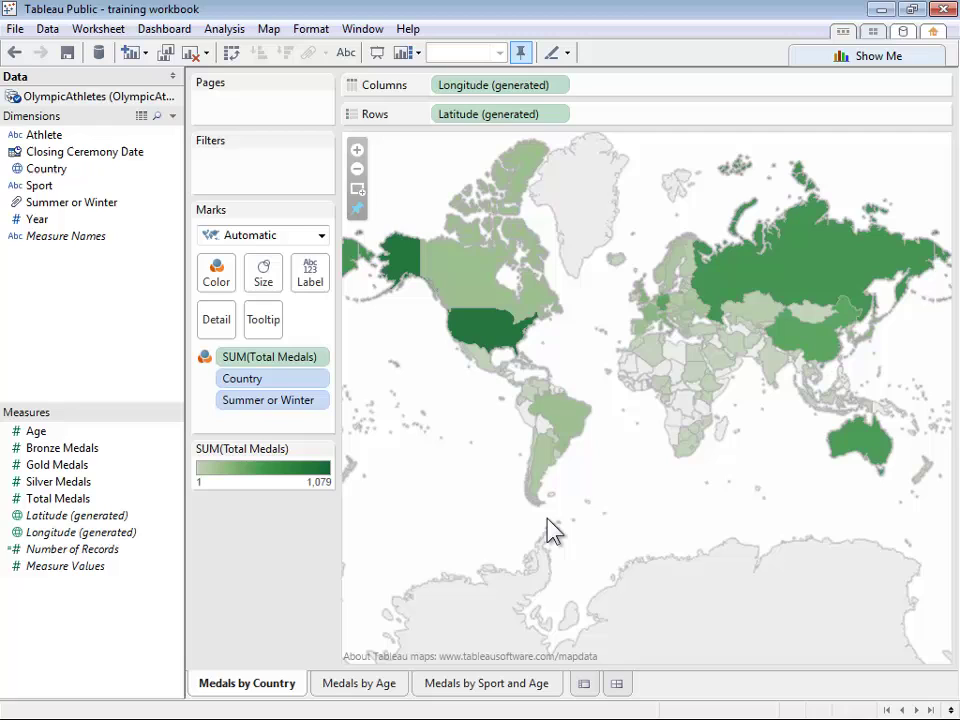
Create a new dashboard and set its size to the Laptop preset (800 x 600).
{"action": "left_click", "coordinate": [618, 685]}
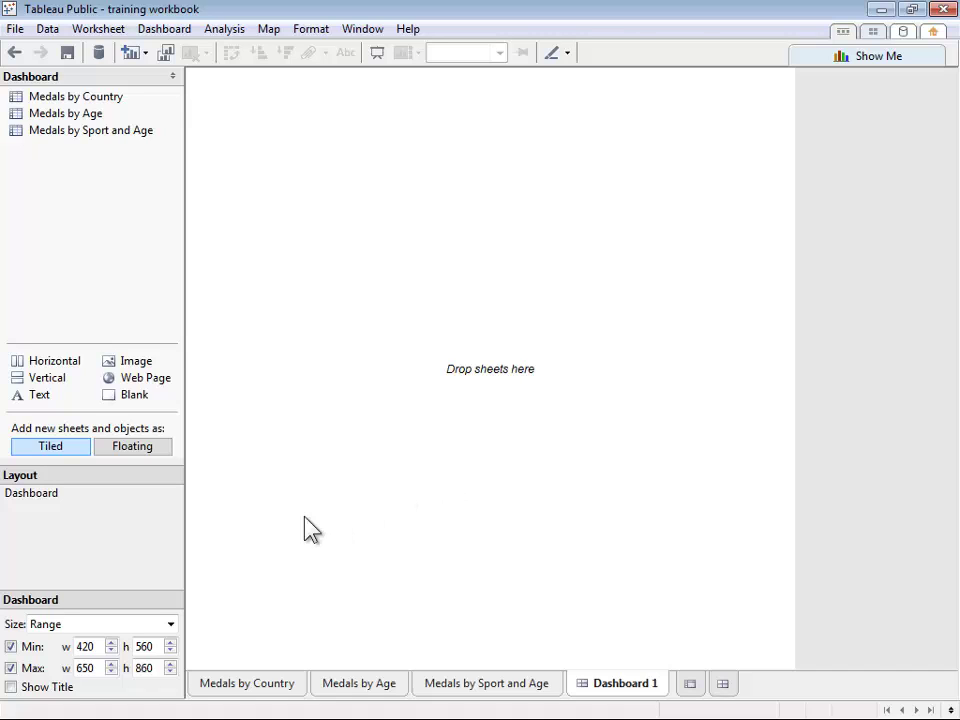
{"action": "left_click", "coordinate": [172, 627]}
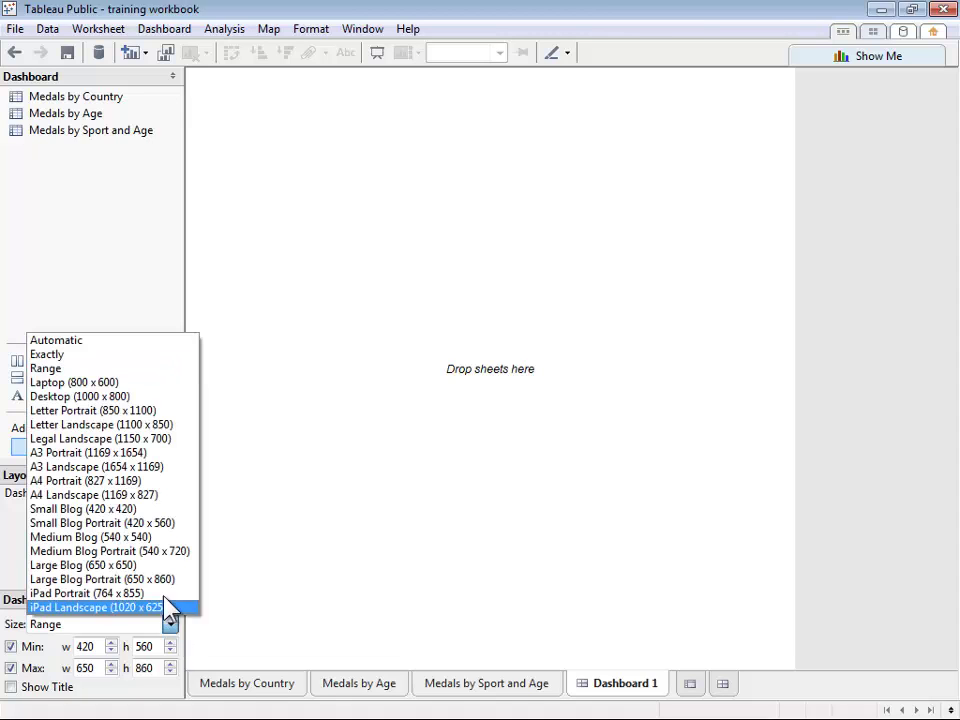
{"action": "left_click", "coordinate": [116, 385]}
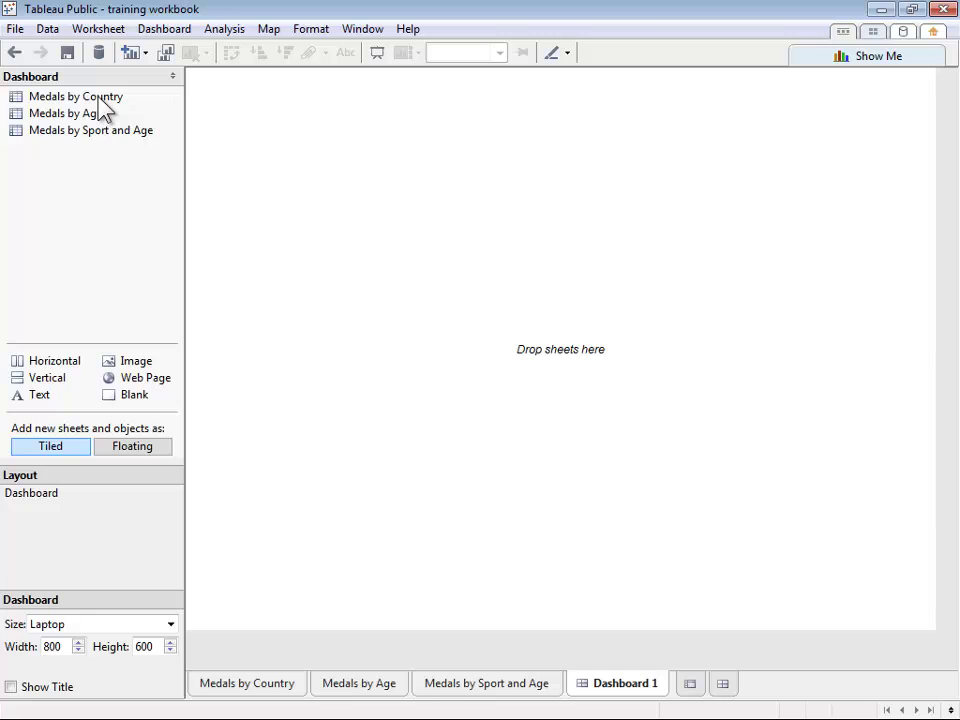
Place Medals by Country, then Medals by Age on its right, then Medals by Sport and Age beneath.
{"action": "left_click_drag", "start_coordinate": [99, 98], "coordinate": [423, 195]}
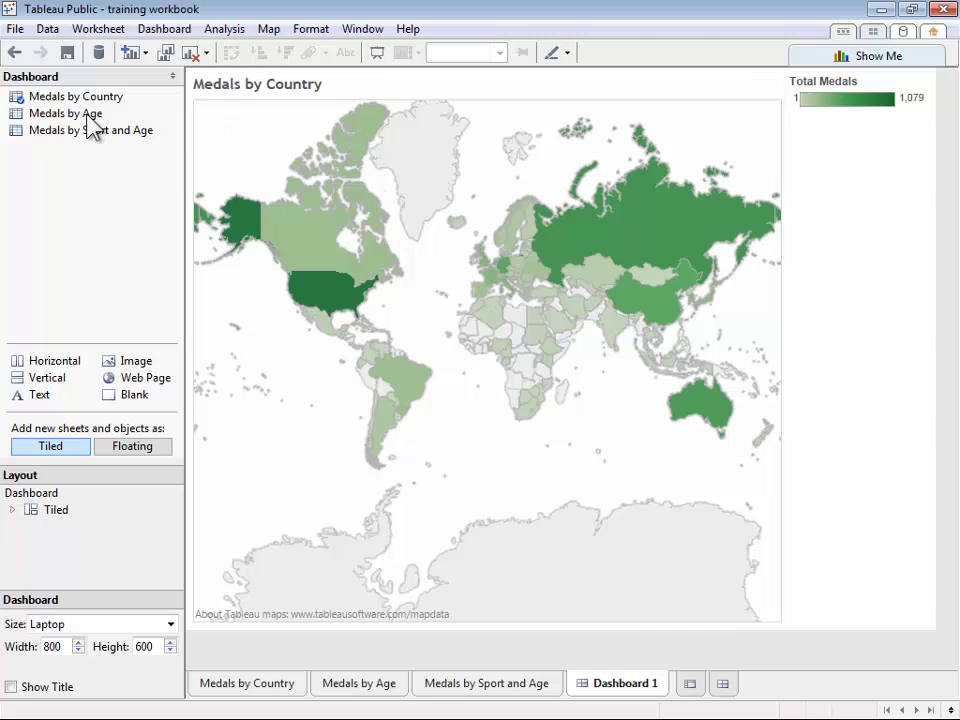
{"action": "left_click_drag", "start_coordinate": [88, 117], "coordinate": [342, 148]}
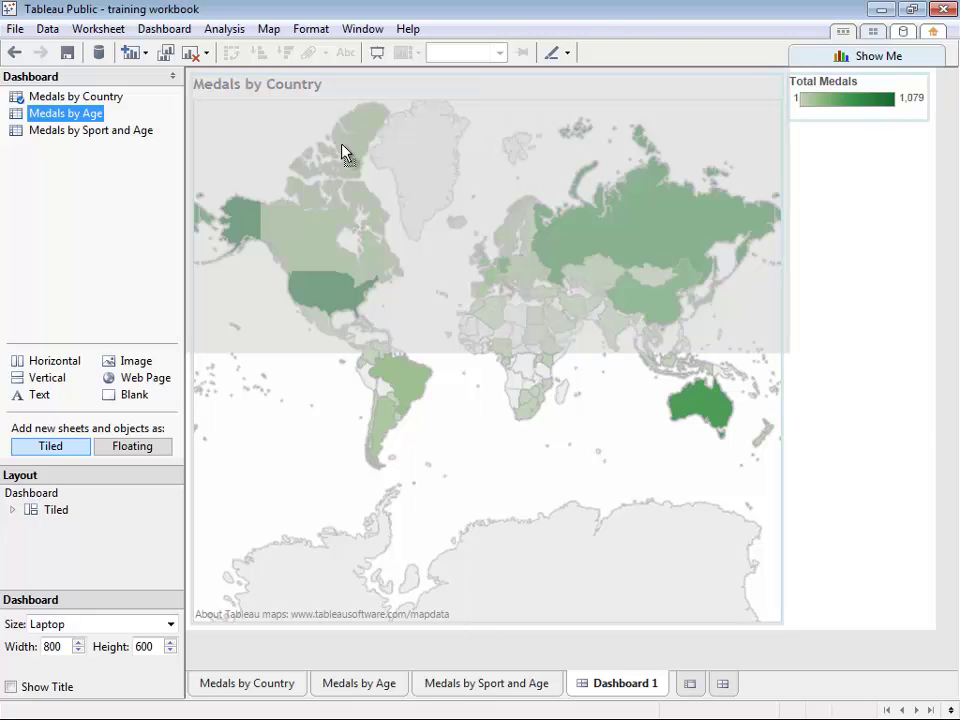
{"action": "left_click_drag", "start_coordinate": [454, 162], "coordinate": [653, 208]}
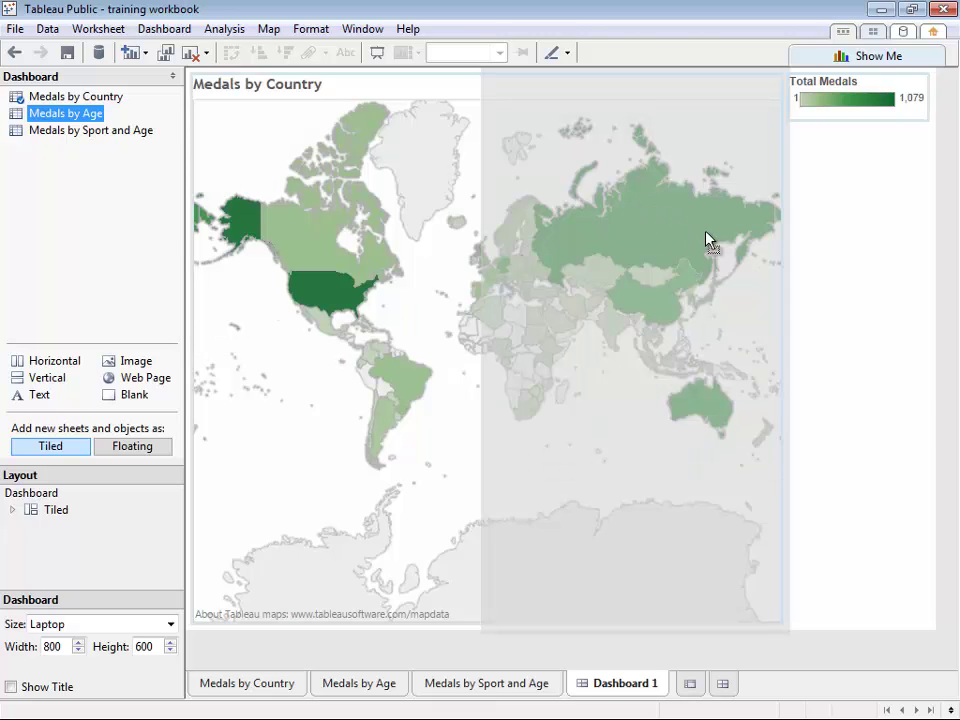
{"action": "left_click_drag", "start_coordinate": [706, 240], "coordinate": [714, 246]}
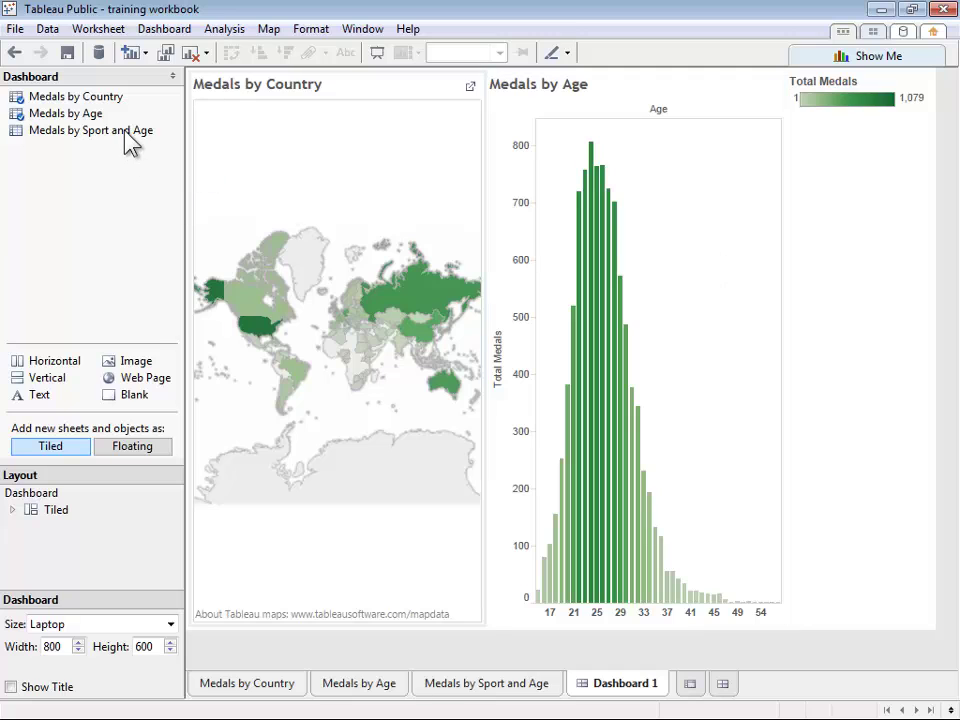
{"action": "left_click_drag", "start_coordinate": [133, 141], "coordinate": [484, 639]}
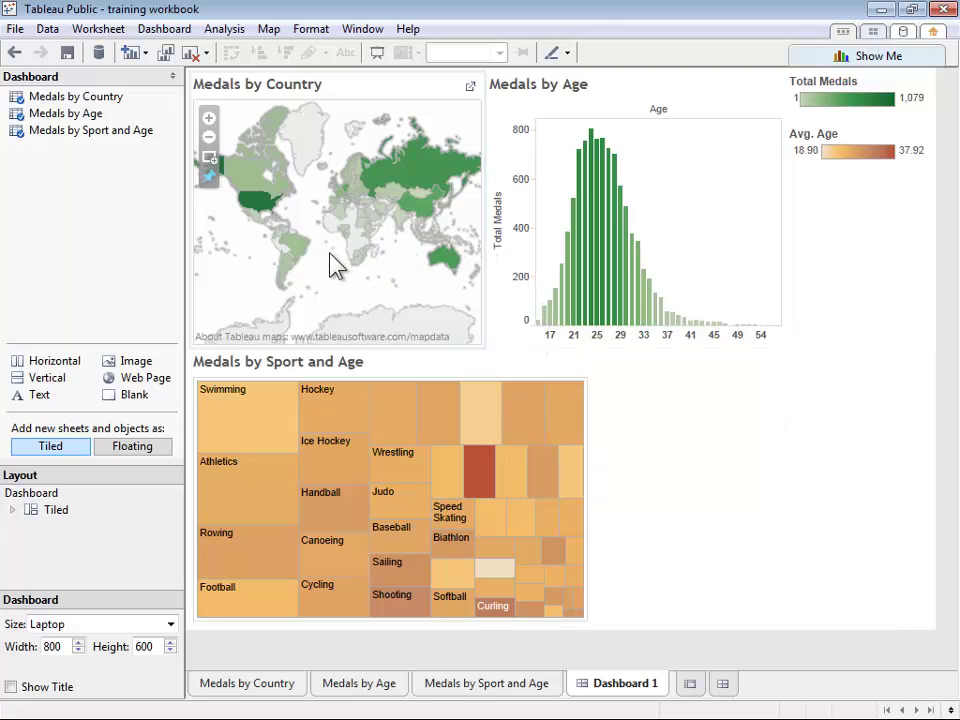
Drag the divider between the map and the age histogram right to widen the Medals by Country map.
{"action": "left_click", "coordinate": [385, 258]}
{"action": "left_click_drag", "start_coordinate": [486, 246], "coordinate": [574, 246]}
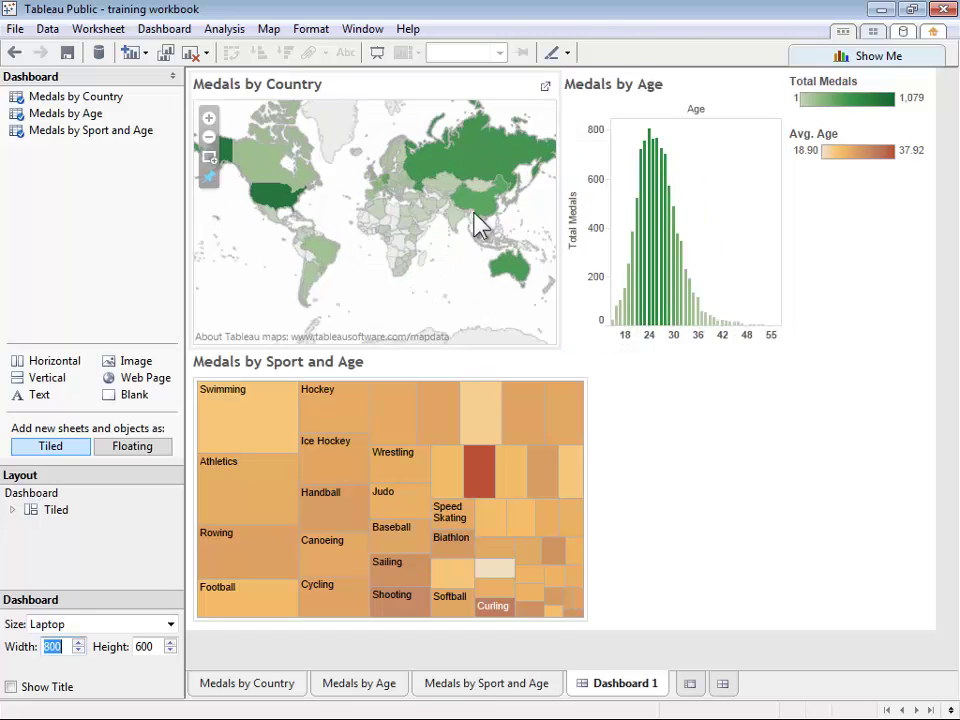
{"action": "left_click", "coordinate": [643, 214]}
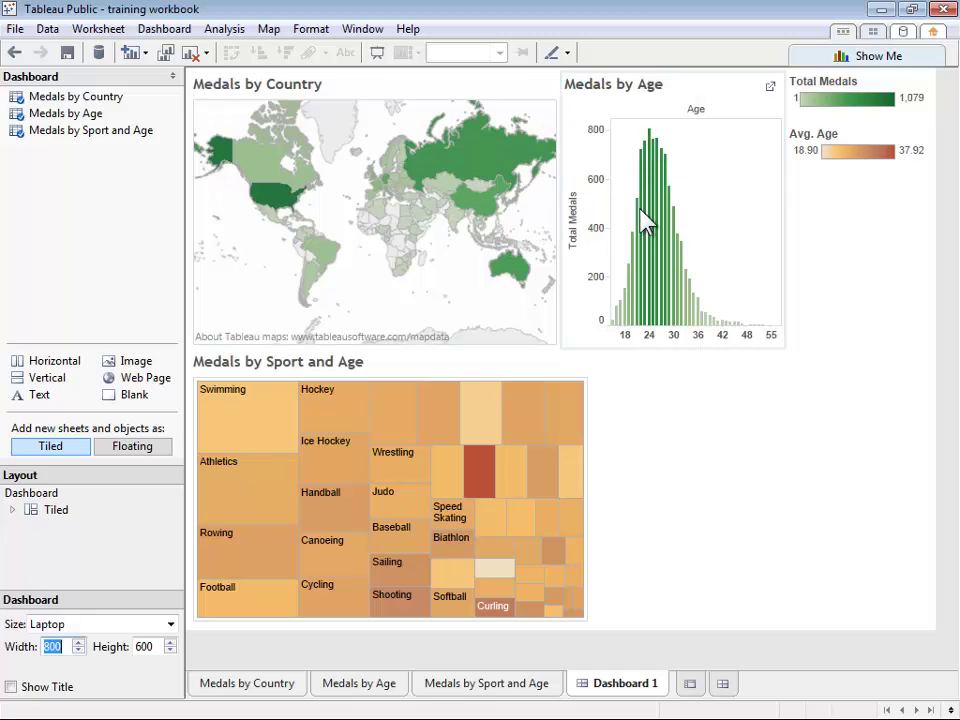
Set the Medals by Sport and Age treemap to Fit > Entire View.
{"action": "left_click", "coordinate": [701, 466]}
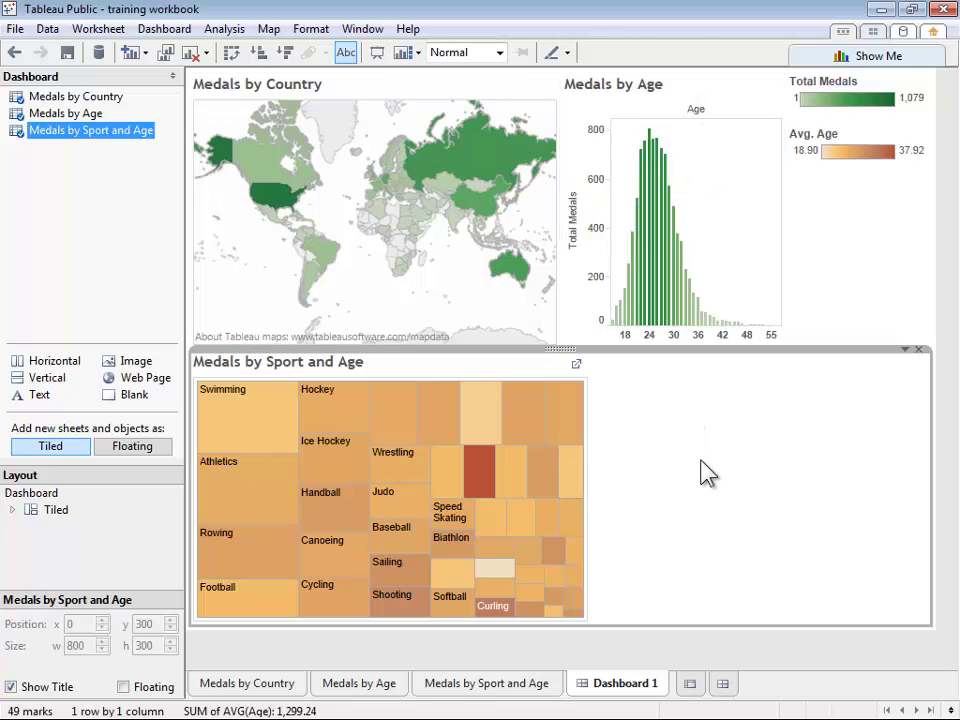
{"action": "left_click", "coordinate": [905, 349]}
{"action": "mouse_move", "coordinate": [828, 410]}
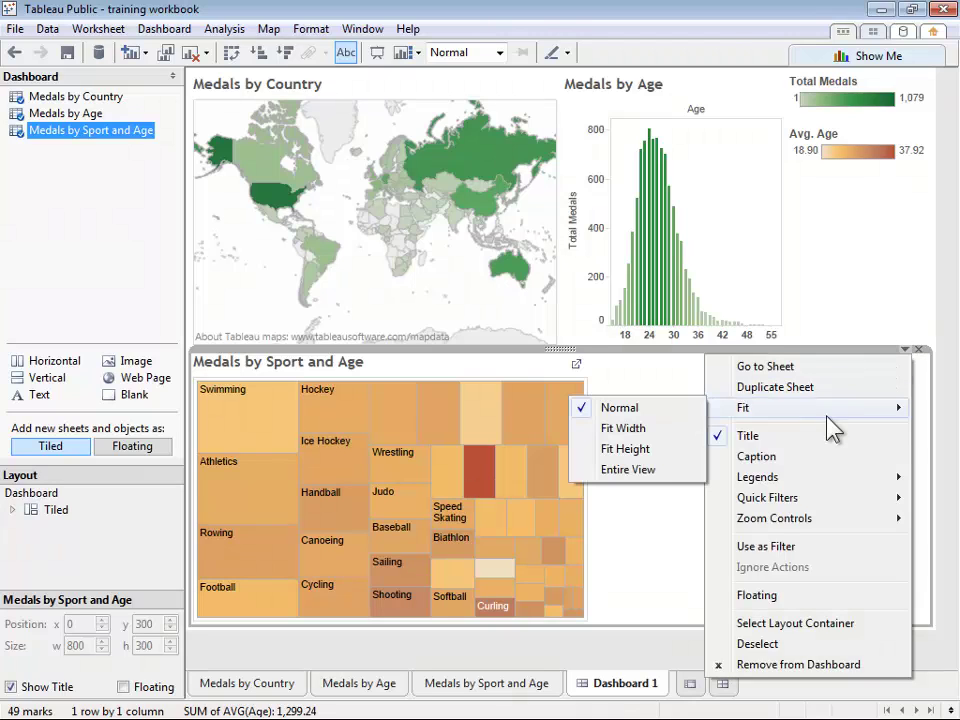
{"action": "left_click", "coordinate": [660, 478]}
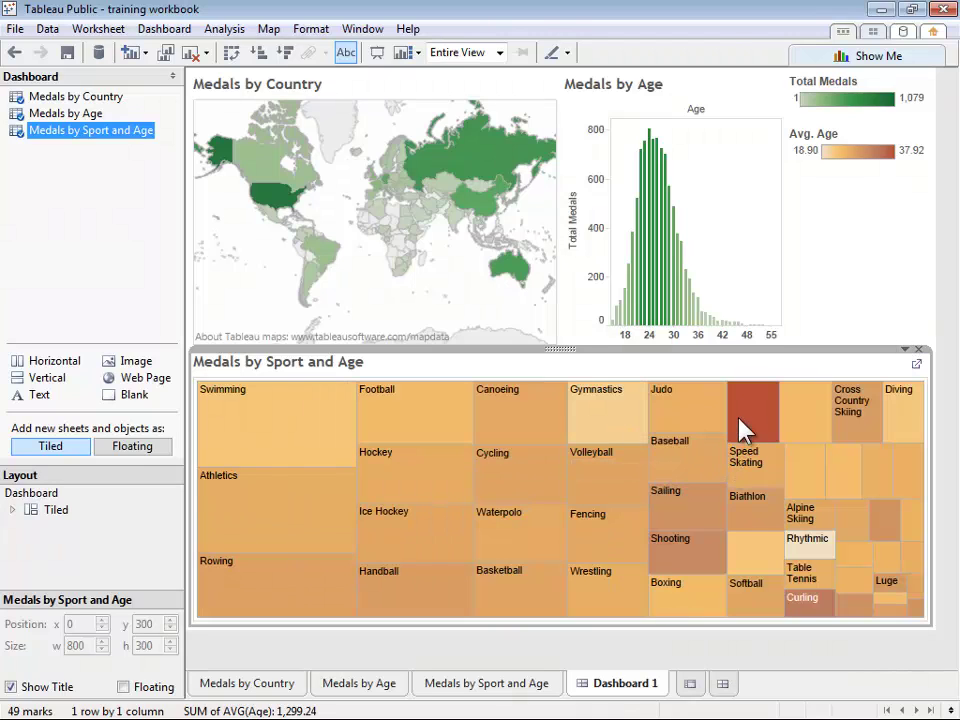
Make the Total Medals legend floating and move it onto the map's bottom.
{"action": "left_click", "coordinate": [850, 120]}
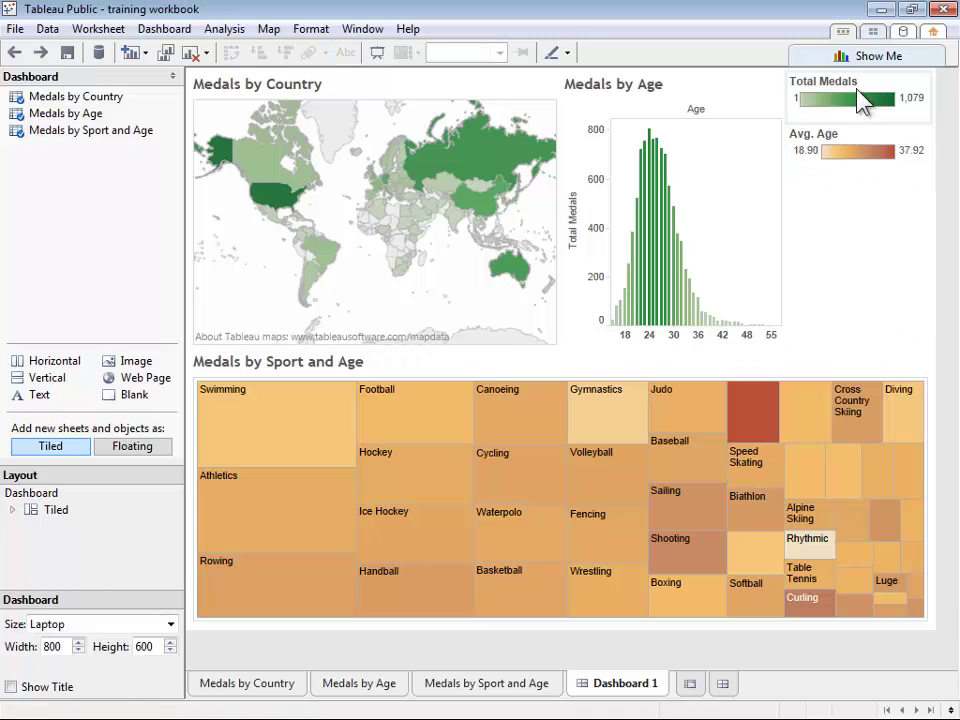
{"action": "left_click", "coordinate": [862, 102]}
{"action": "left_click_drag", "start_coordinate": [859, 71], "coordinate": [864, 178]}
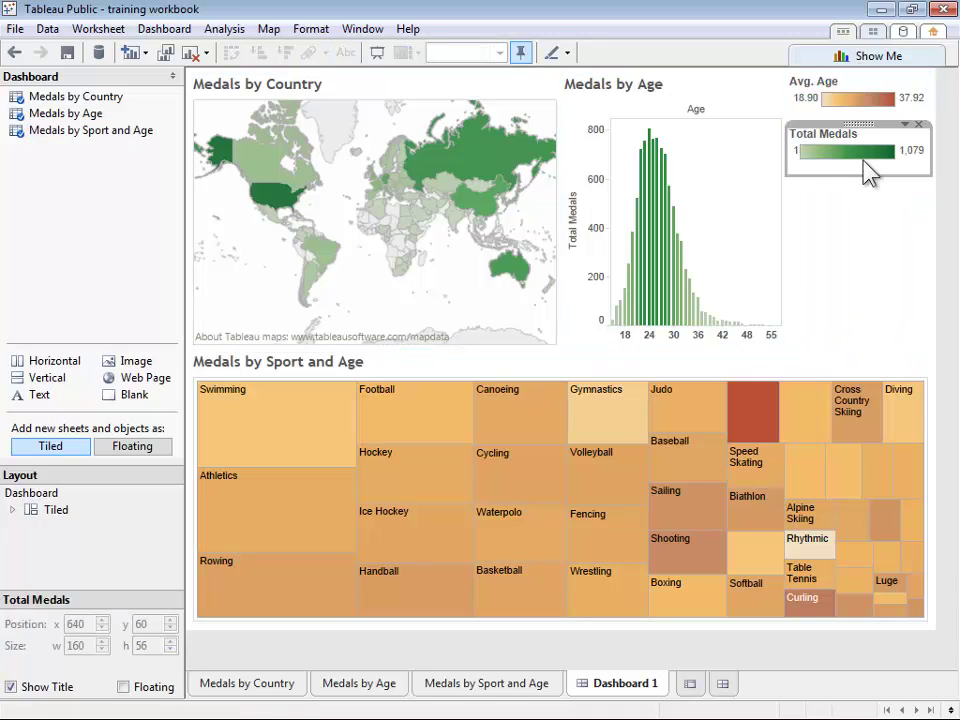
{"action": "left_click", "coordinate": [905, 124]}
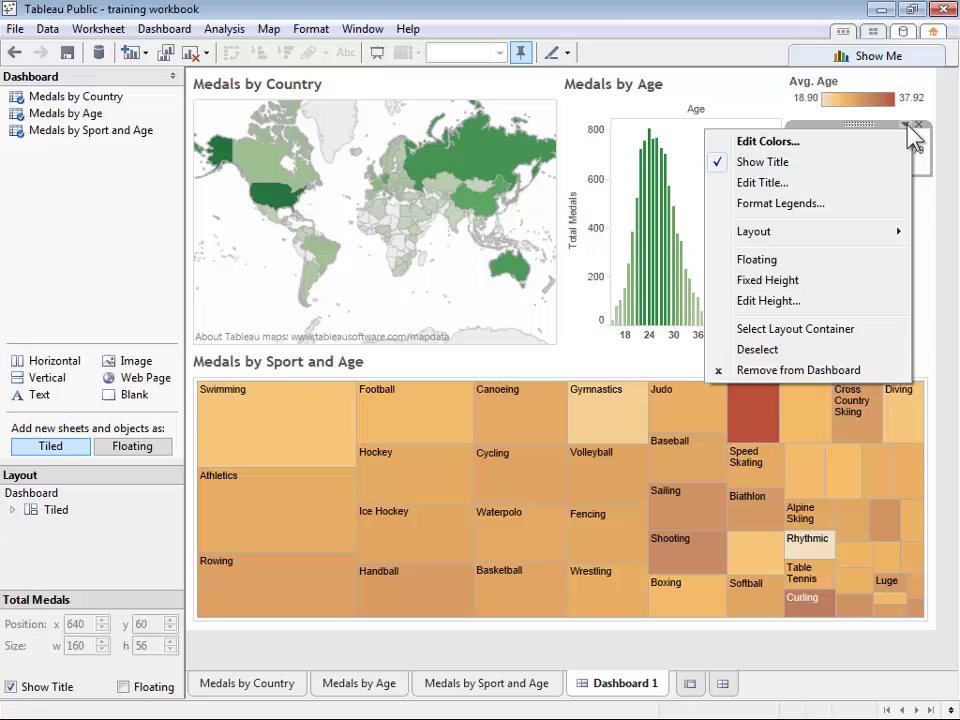
{"action": "left_click", "coordinate": [824, 262]}
{"action": "left_click_drag", "start_coordinate": [838, 146], "coordinate": [420, 306]}
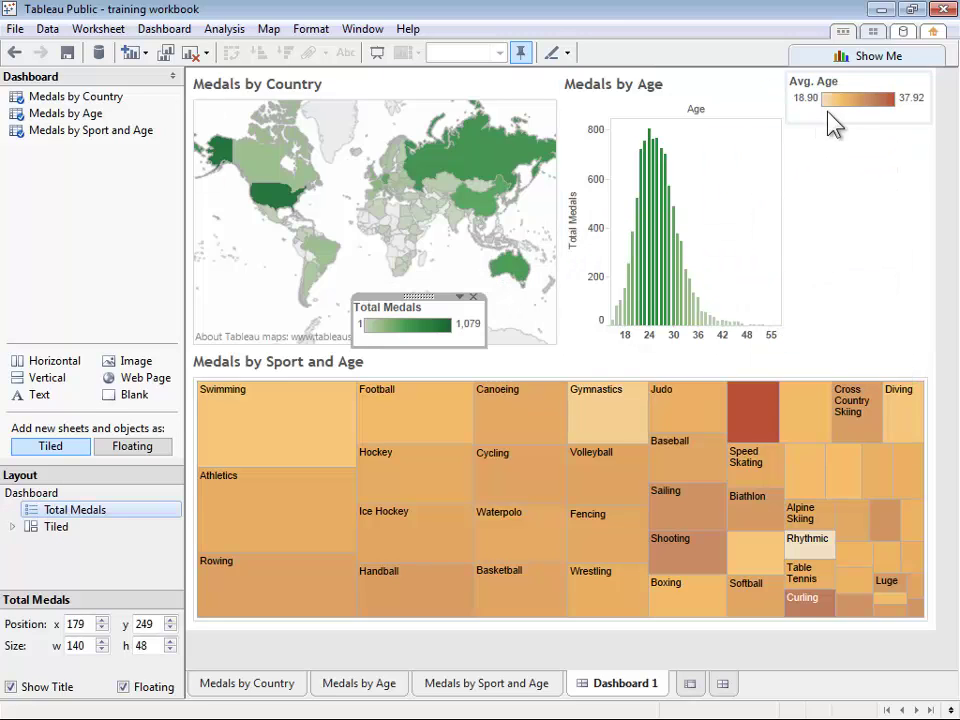
Float the Avg. Age legend and move it to the map's lower right.
{"action": "left_click", "coordinate": [873, 95]}
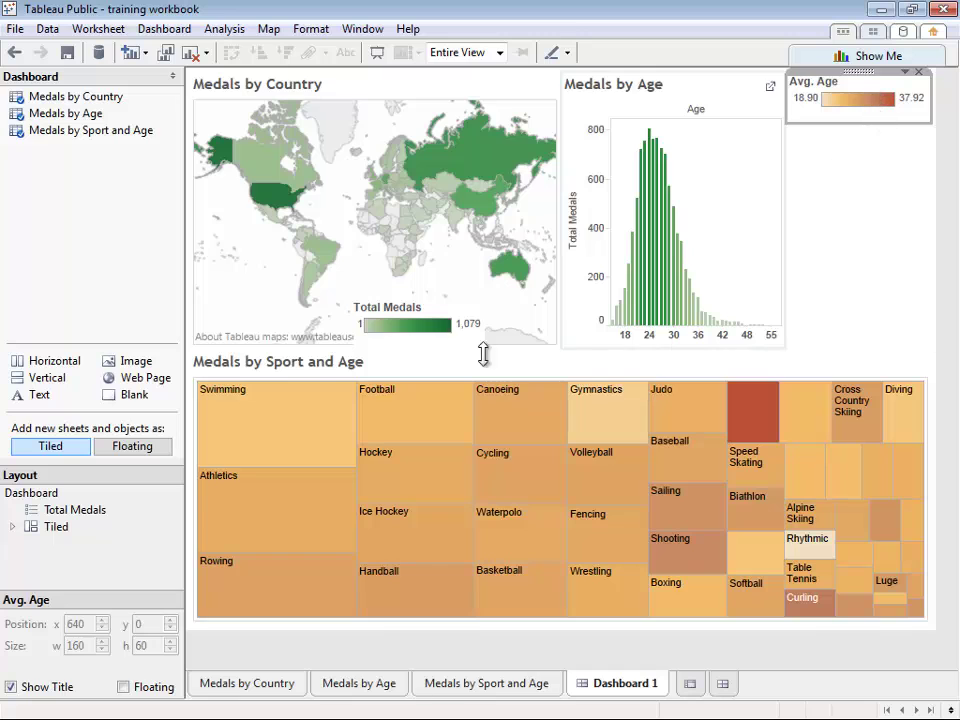
{"action": "left_click", "coordinate": [125, 686]}
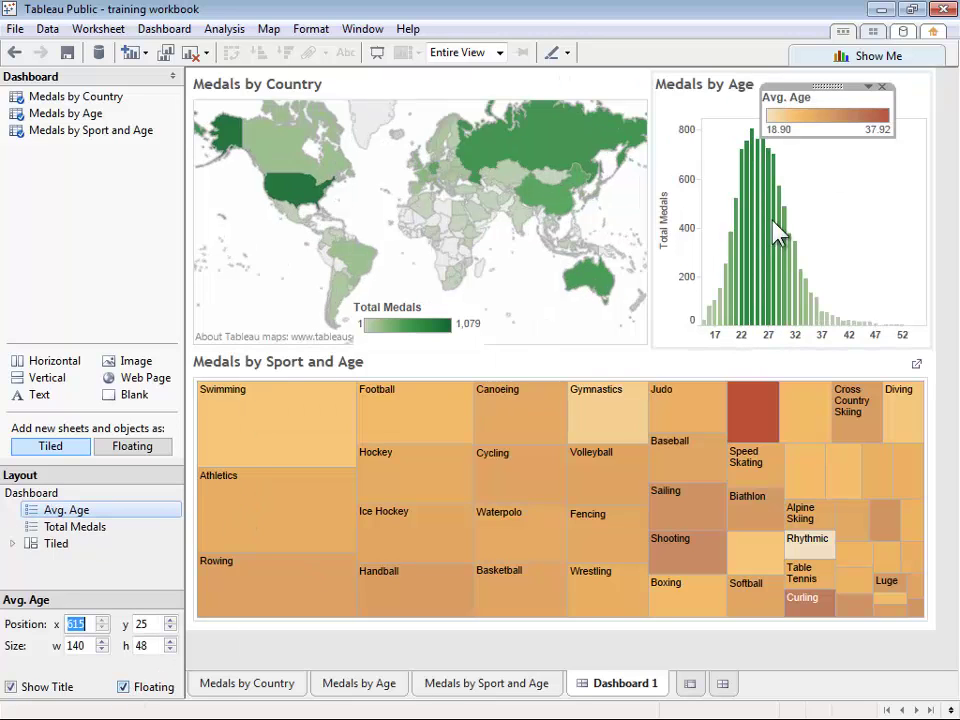
{"action": "left_click_drag", "start_coordinate": [837, 87], "coordinate": [594, 326]}
Widen the Total Medals legend and nudge Avg. Age right to x 361.
{"action": "left_click", "coordinate": [488, 329]}
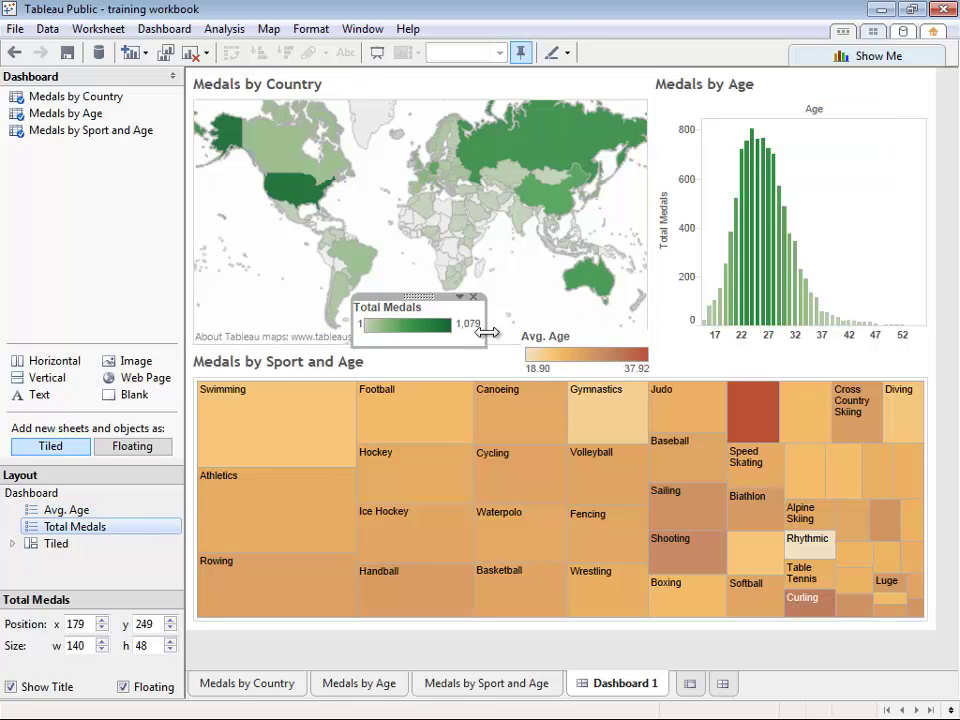
{"action": "left_click_drag", "start_coordinate": [508, 331], "coordinate": [540, 331]}
{"action": "left_click", "coordinate": [550, 330]}
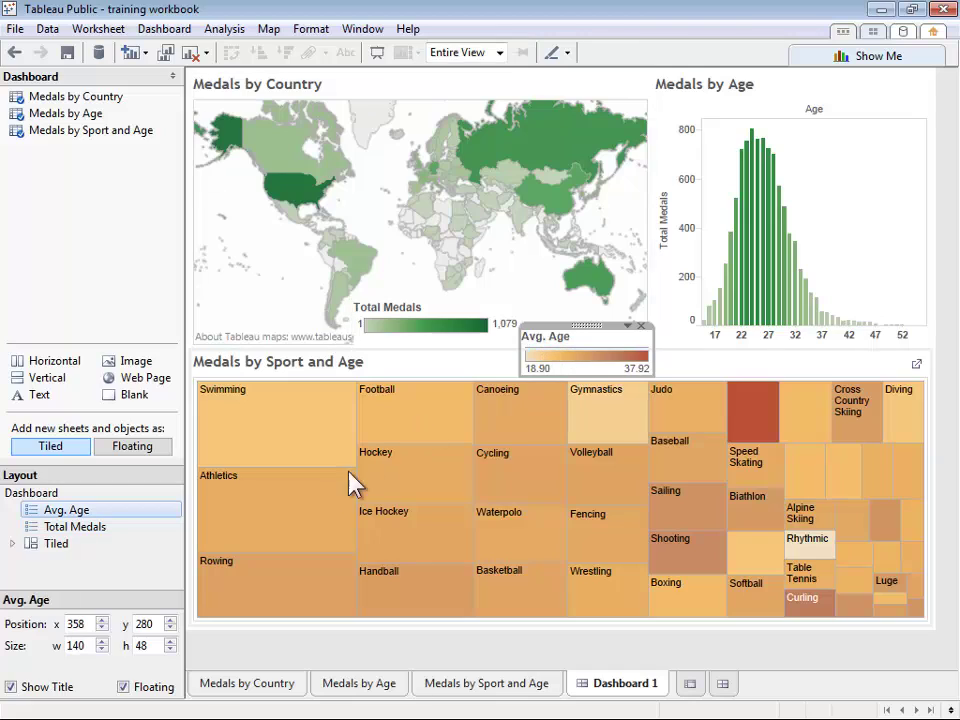
{"action": "left_click", "coordinate": [101, 619]}
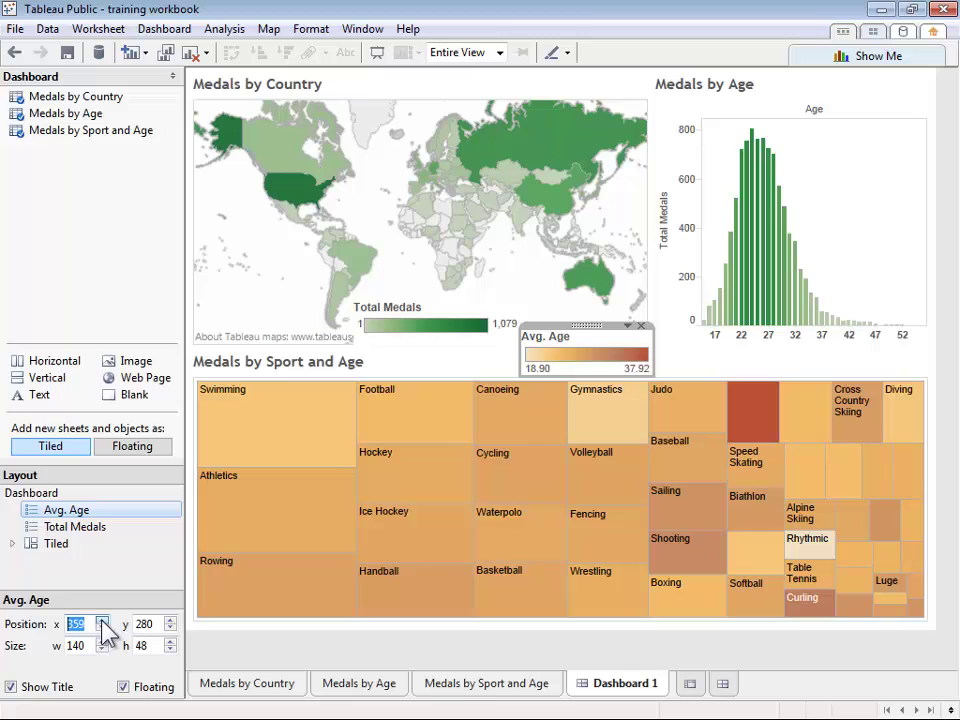
{"action": "left_click", "coordinate": [101, 619]}
{"action": "left_click", "coordinate": [101, 619]}
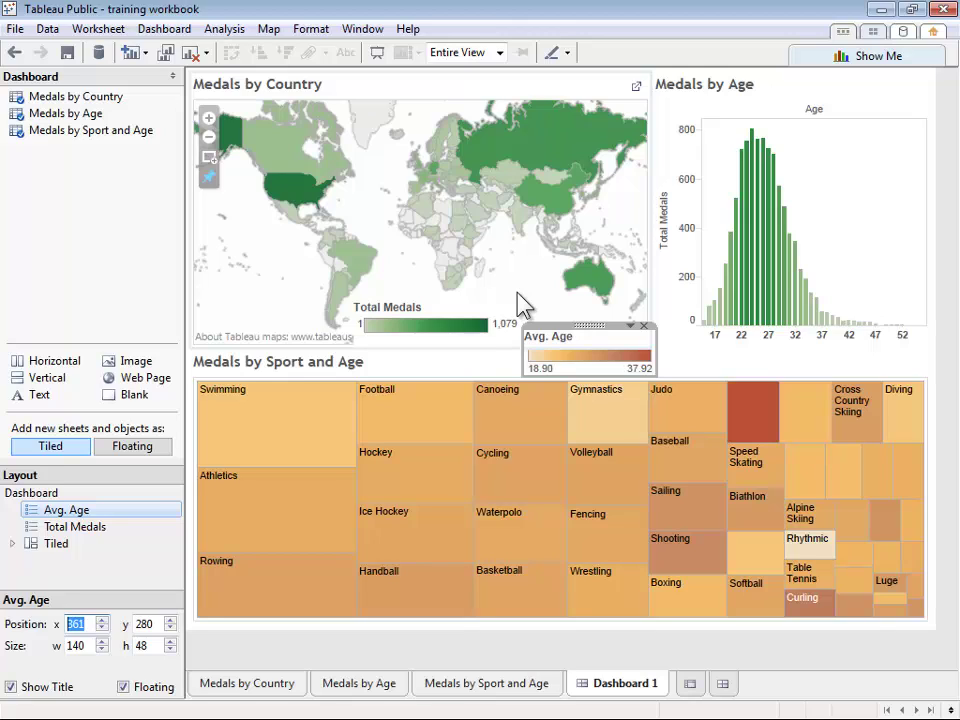
{"action": "left_click", "coordinate": [390, 262]}
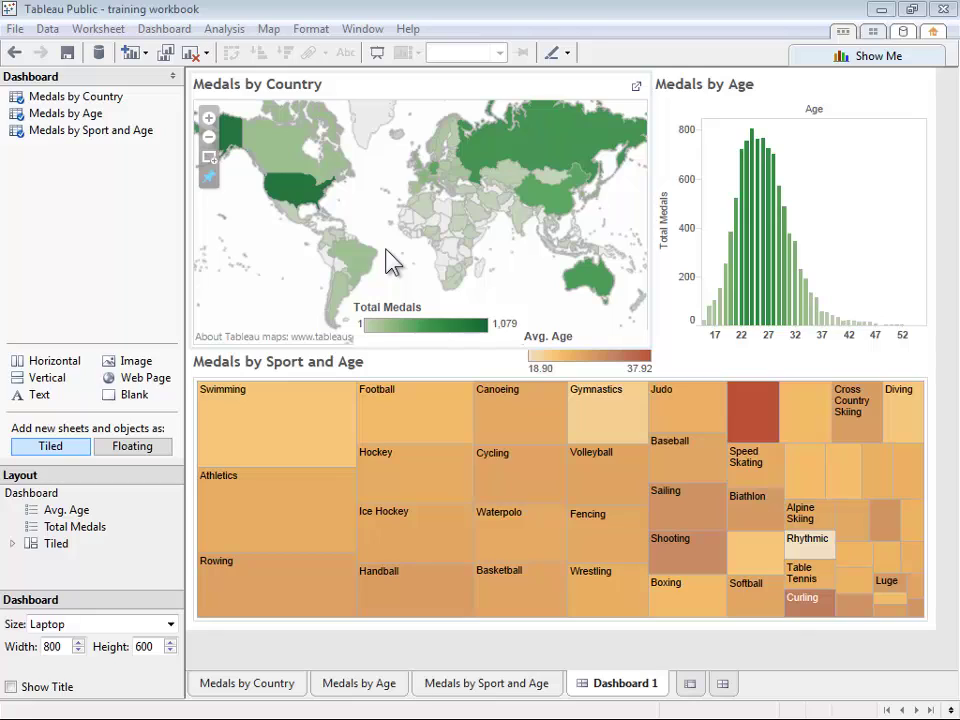
{"action": "mouse_move", "coordinate": [298, 195]}
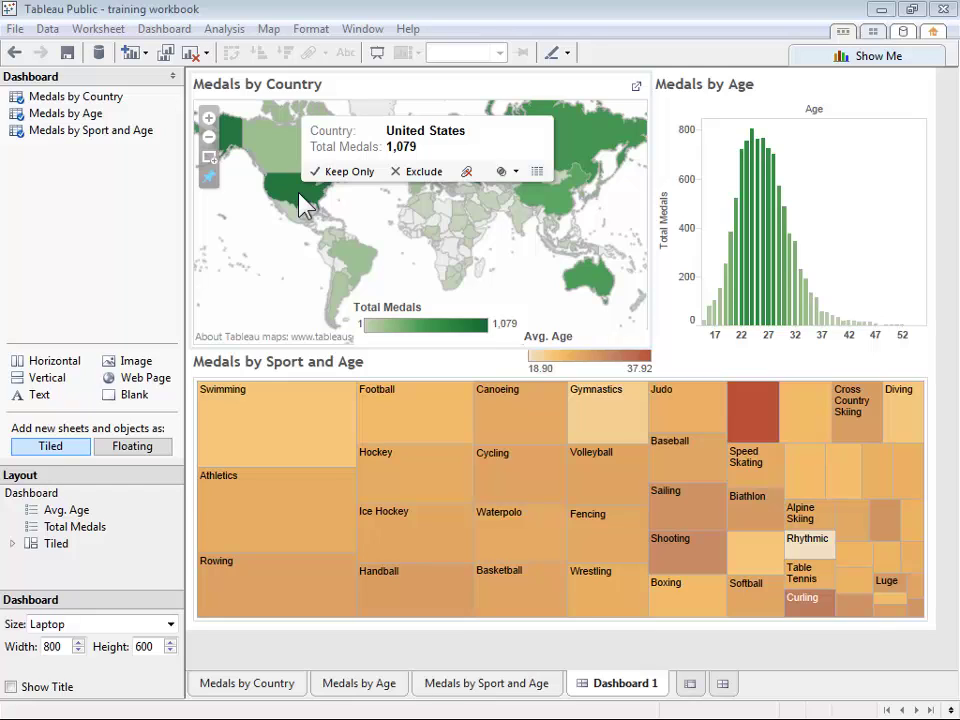
Add a '<Summer or Winter> Olympics' line to the country map's tooltip, preview it, and confirm.
{"action": "left_click", "coordinate": [274, 242]}
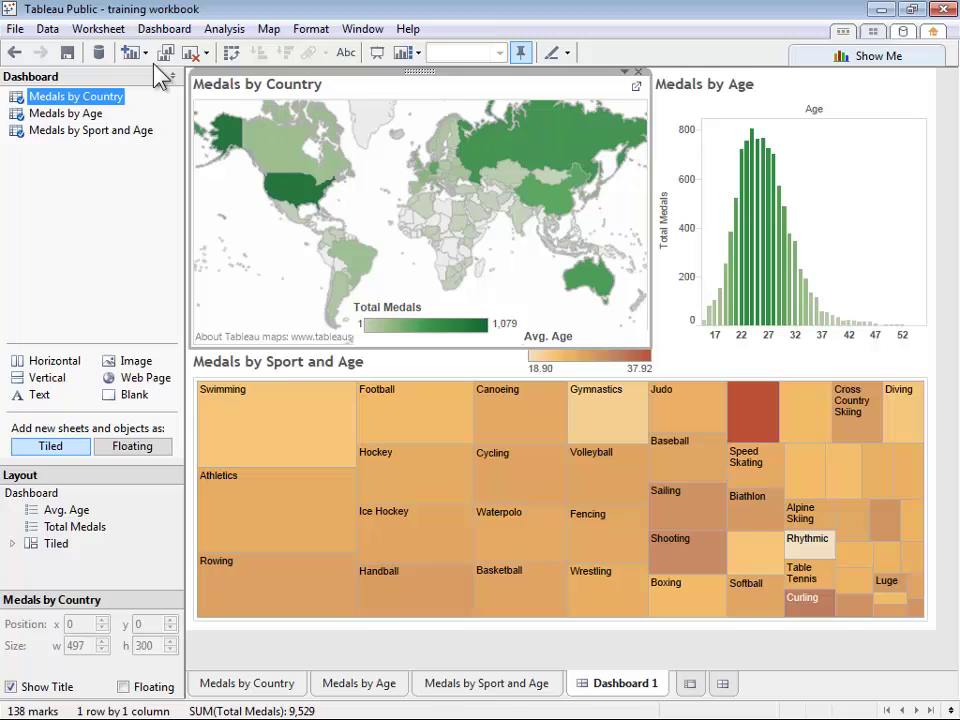
{"action": "left_click", "coordinate": [98, 29]}
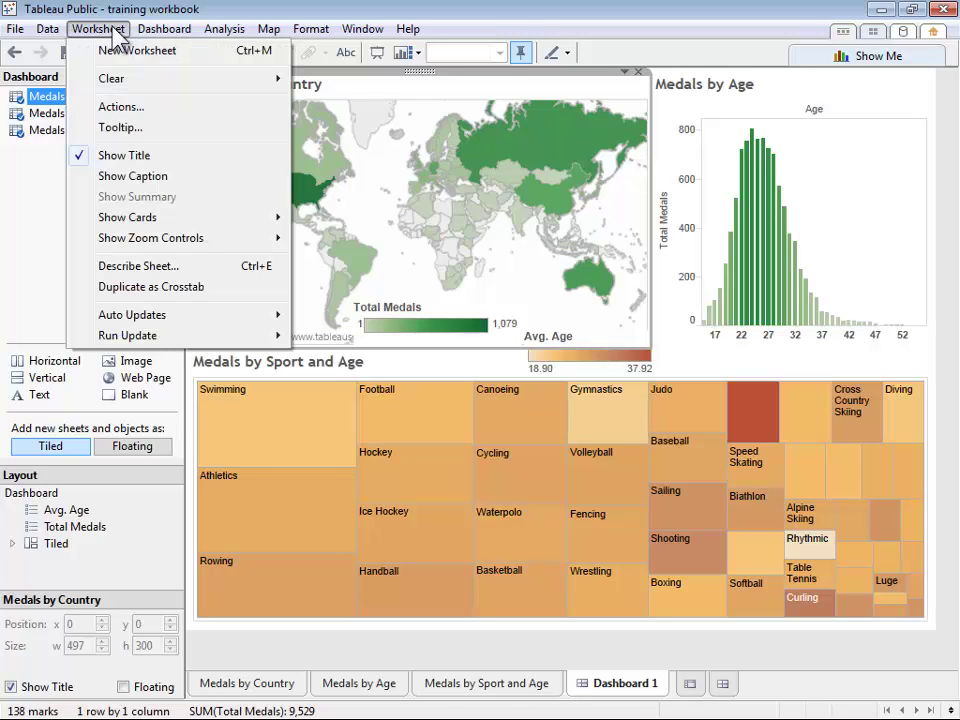
{"action": "left_click", "coordinate": [131, 130]}
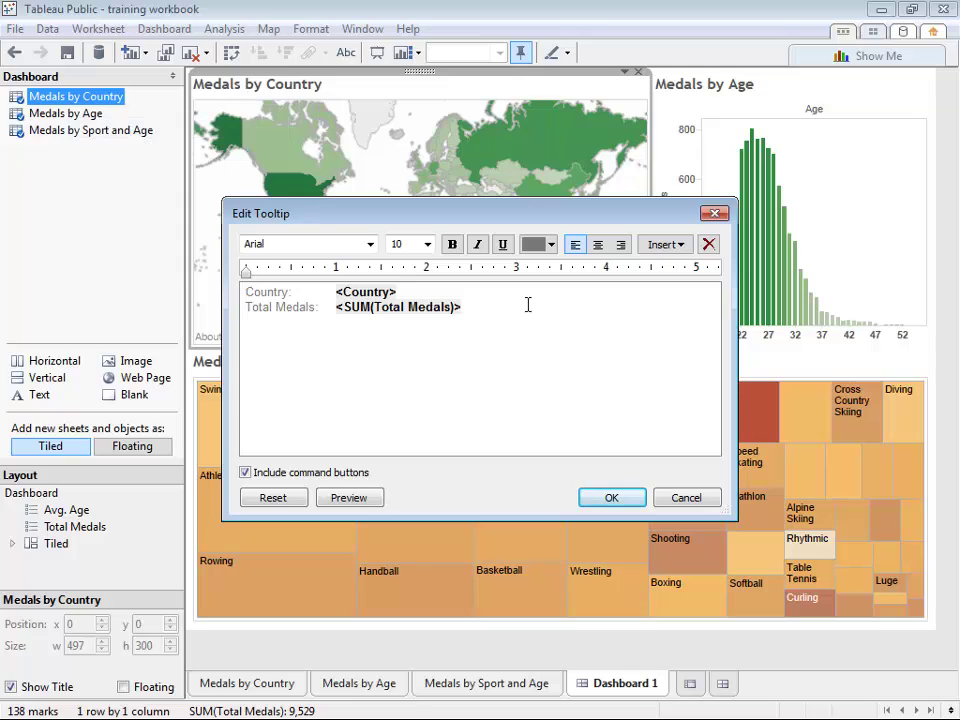
{"action": "left_click", "coordinate": [386, 358]}
{"action": "type", "text": "Olympics"}
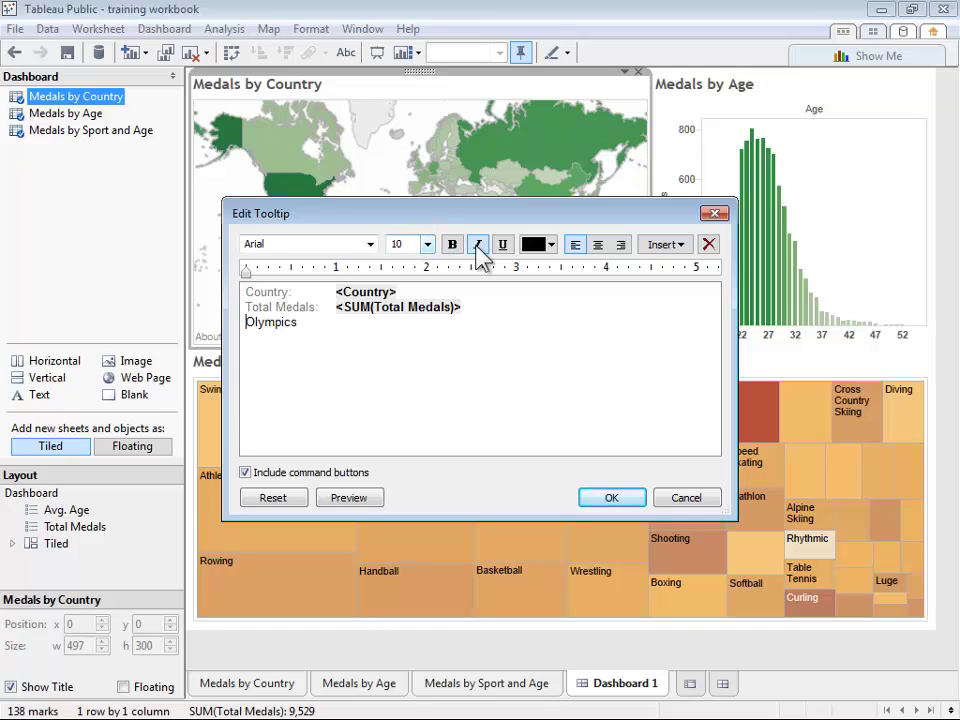
{"action": "key", "text": "Home"}
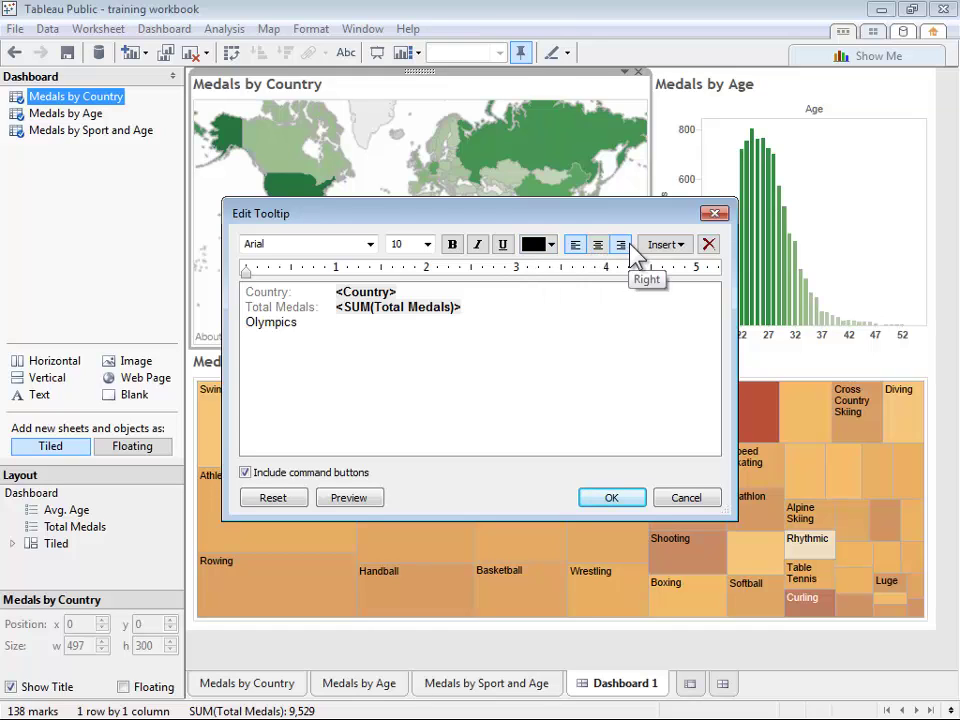
{"action": "left_click", "coordinate": [664, 246]}
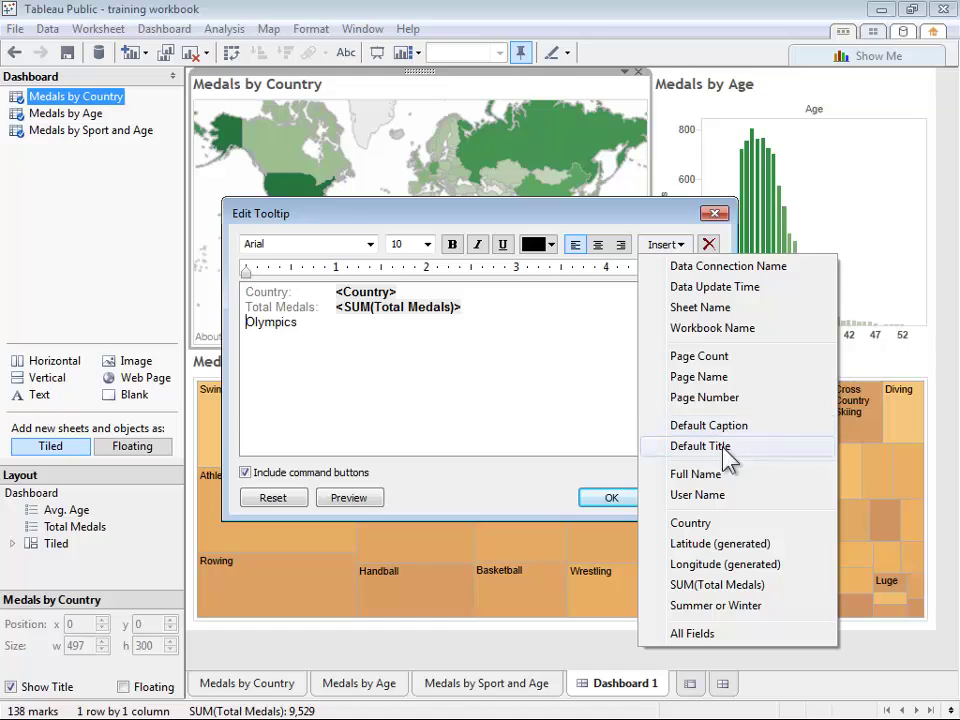
{"action": "left_click", "coordinate": [743, 612]}
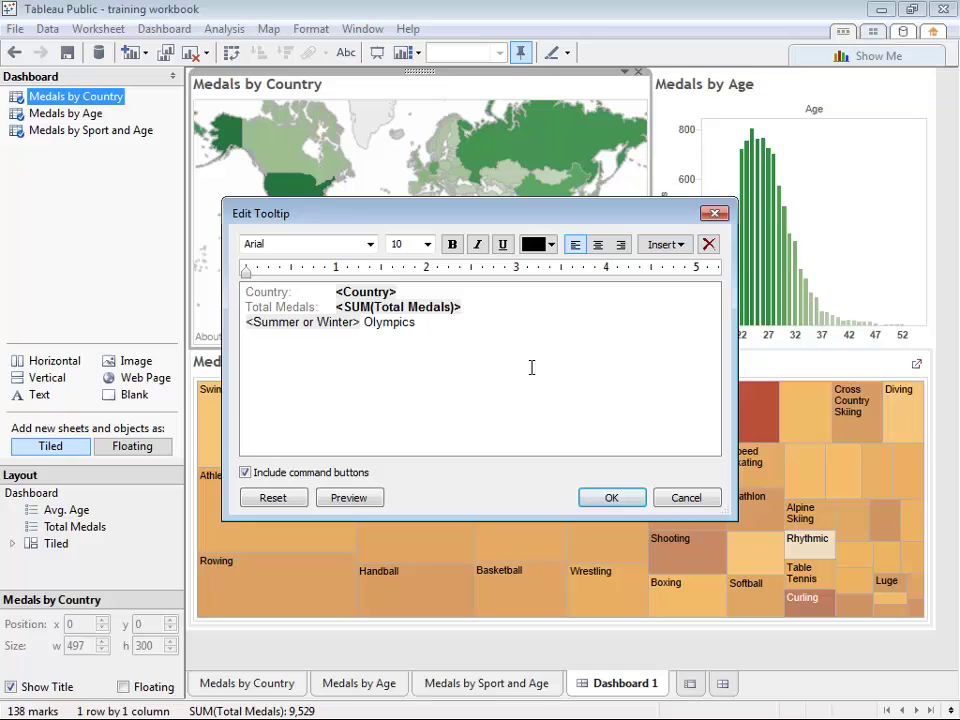
{"action": "left_click", "coordinate": [358, 500]}
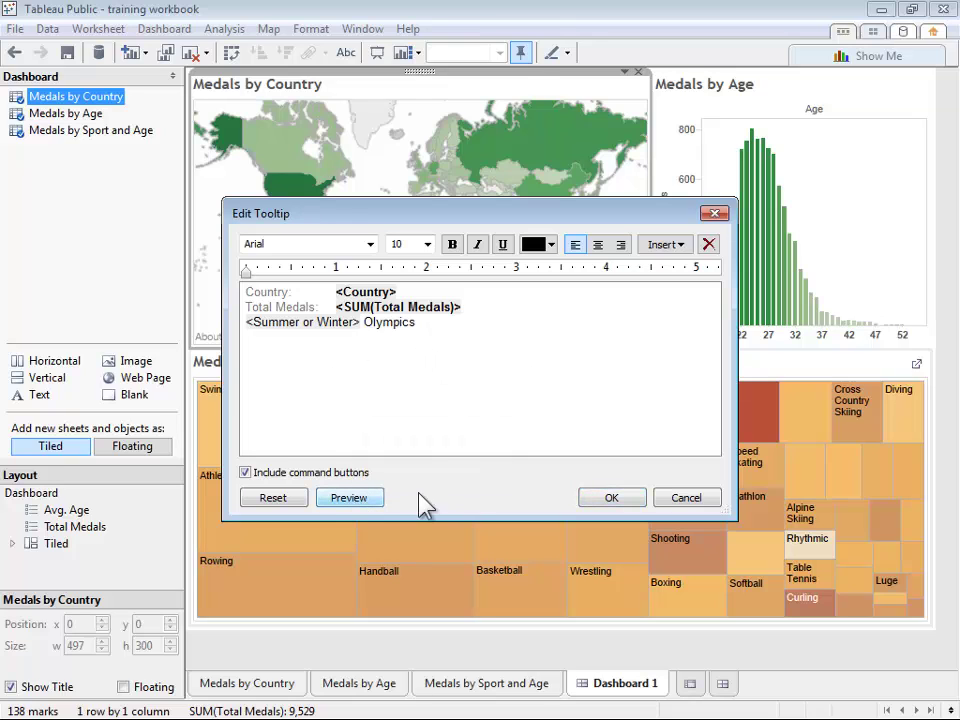
{"action": "left_click", "coordinate": [606, 497]}
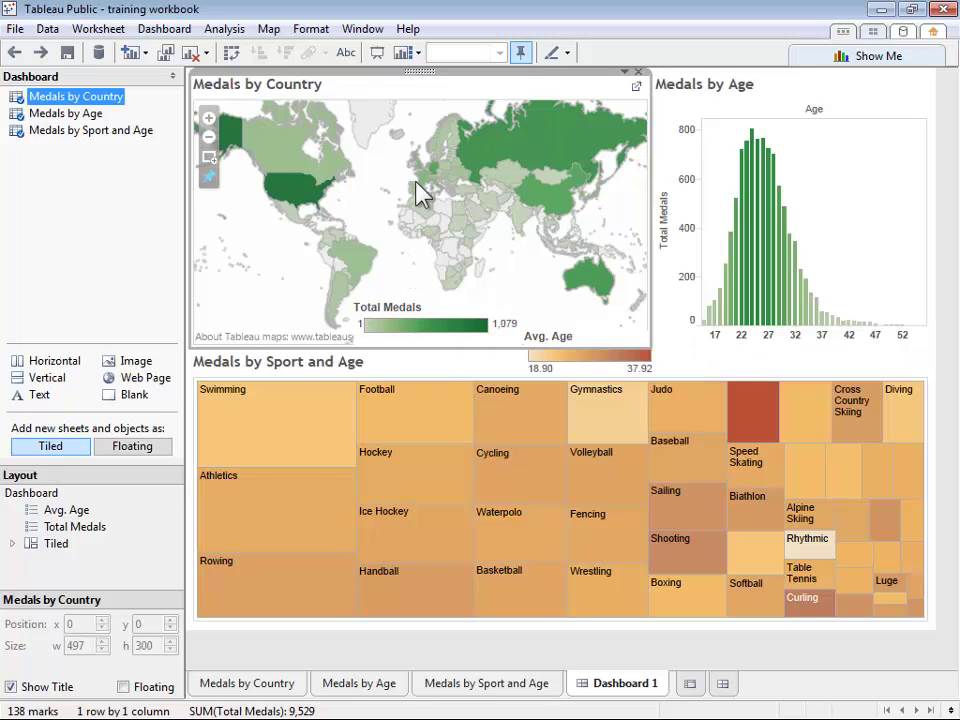
Leave the Medals by Country title text unchanged and open Format Title & Caption for it.
{"action": "right_click", "coordinate": [375, 91]}
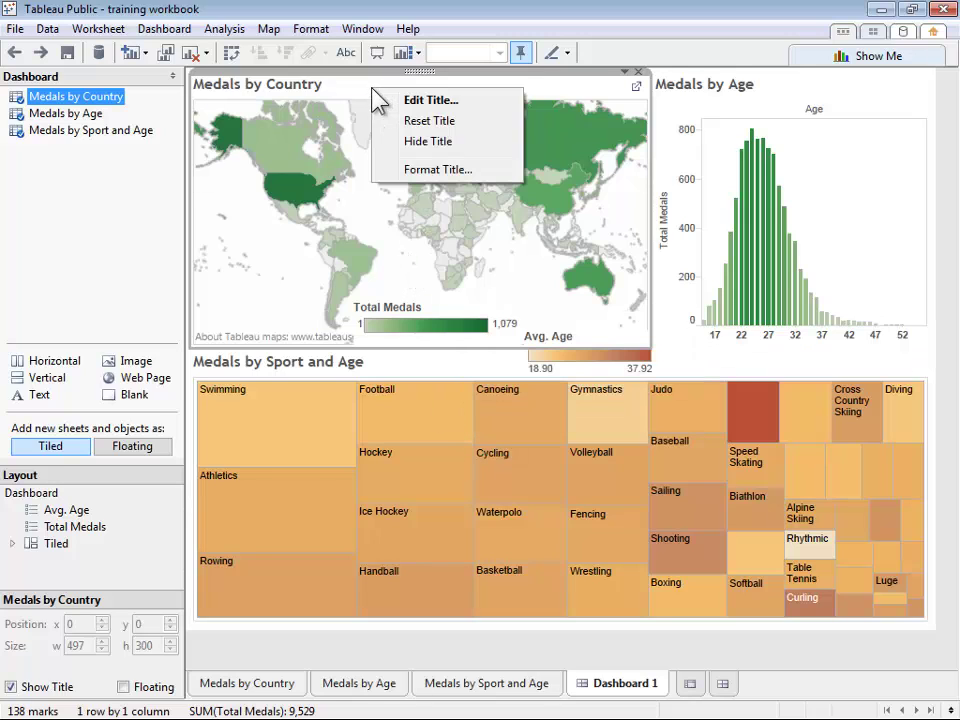
{"action": "left_click", "coordinate": [430, 100]}
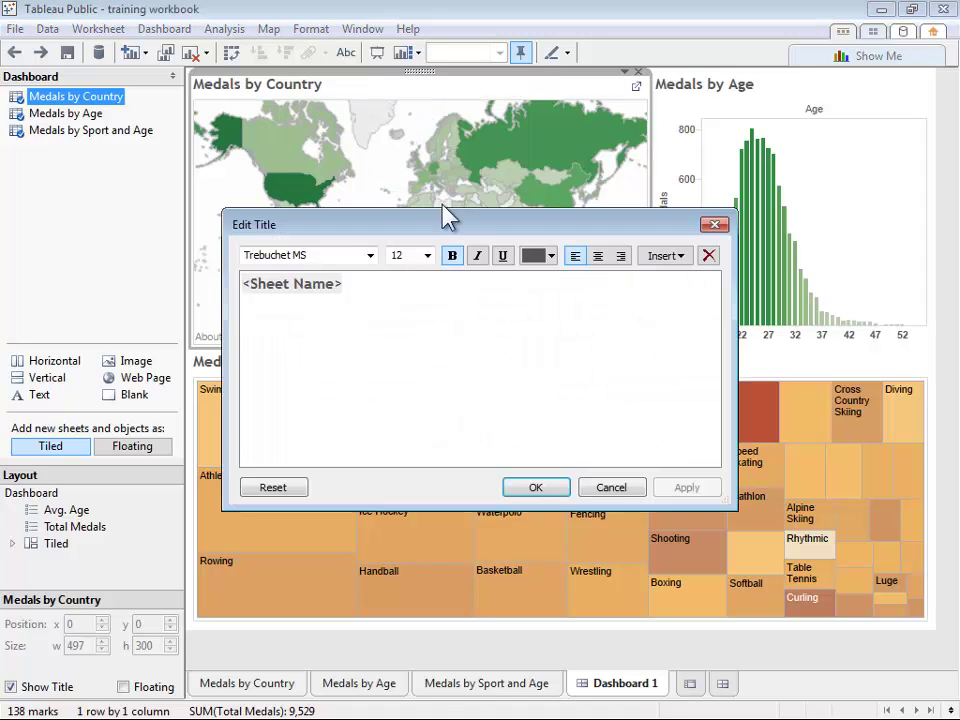
{"action": "left_click_drag", "start_coordinate": [317, 150], "coordinate": [315, 224]}
{"action": "left_click", "coordinate": [660, 256]}
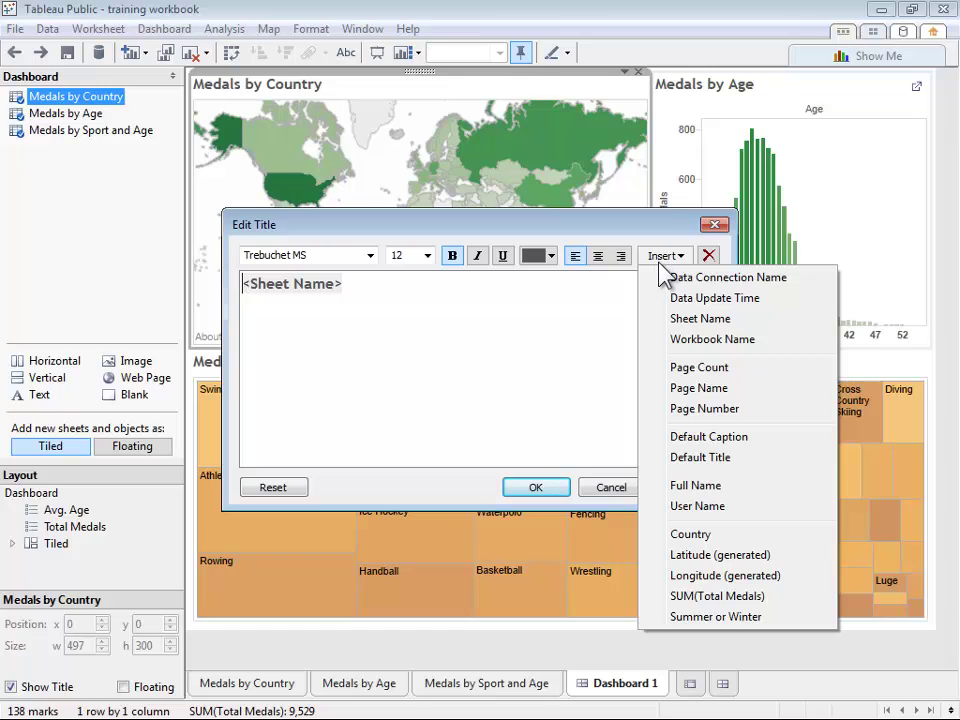
{"action": "left_click", "coordinate": [579, 345]}
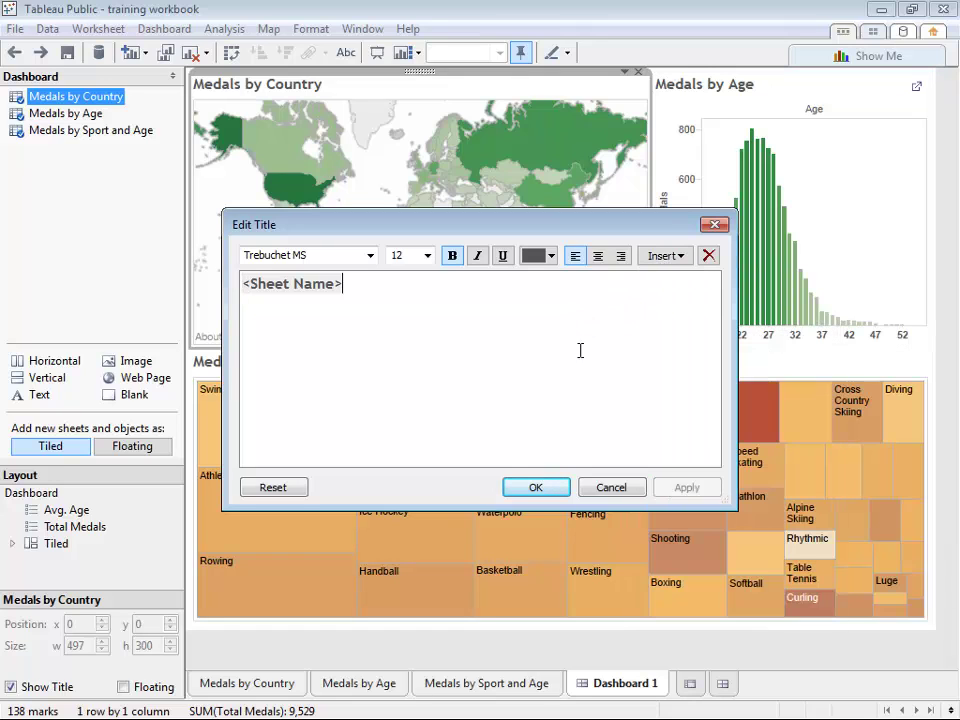
{"action": "left_click", "coordinate": [546, 490]}
{"action": "right_click", "coordinate": [456, 90]}
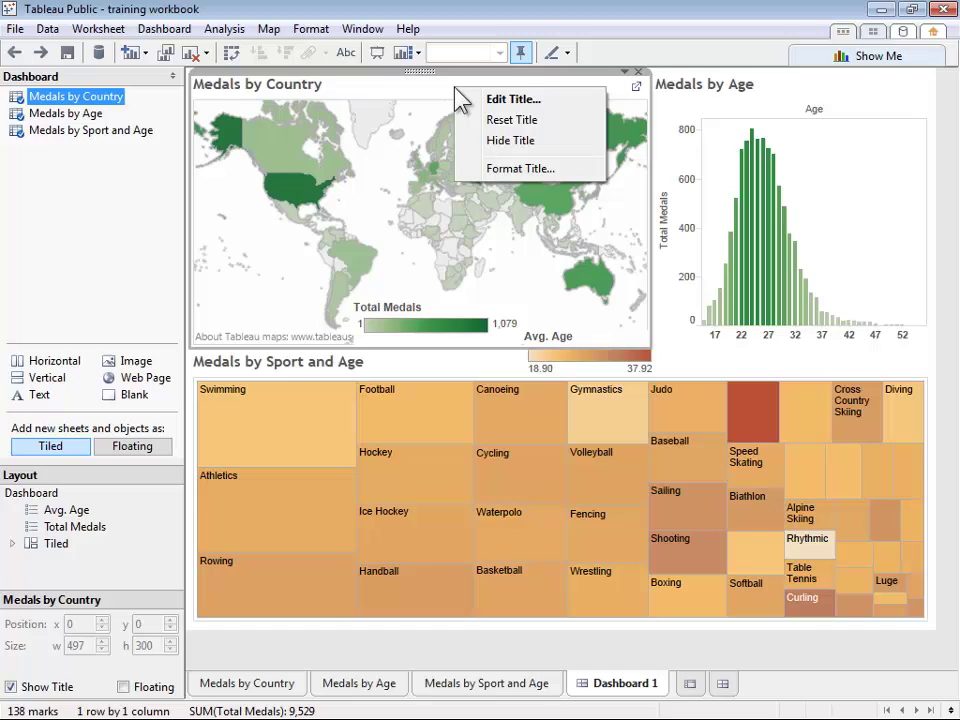
{"action": "left_click", "coordinate": [512, 168]}
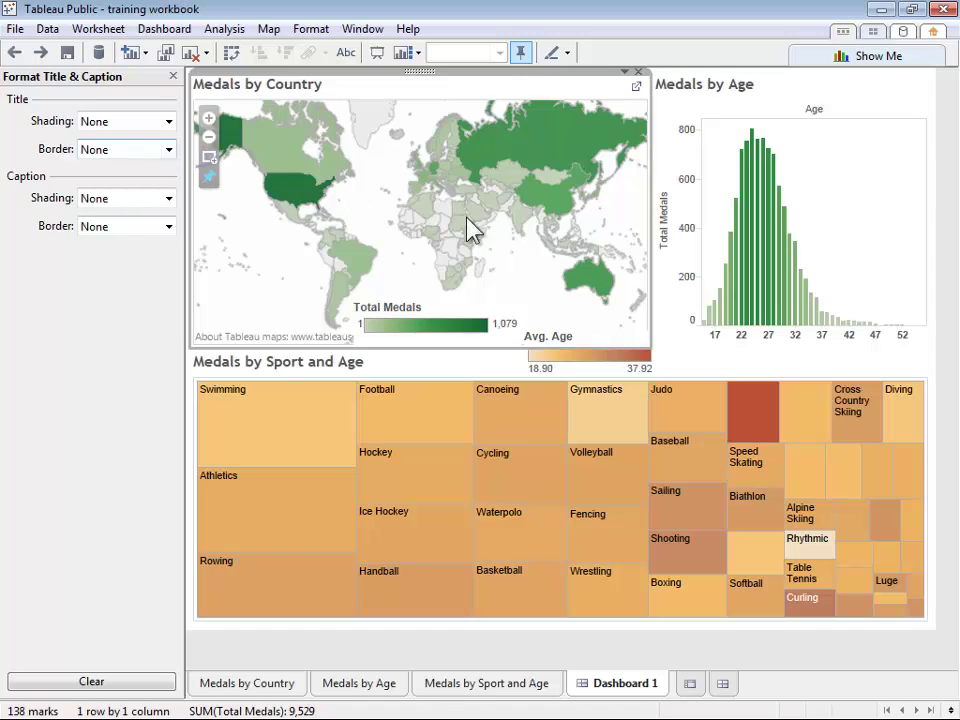
Rotate the Total Medals axis labels on the age histogram to Up alignment.
{"action": "right_click", "coordinate": [667, 212]}
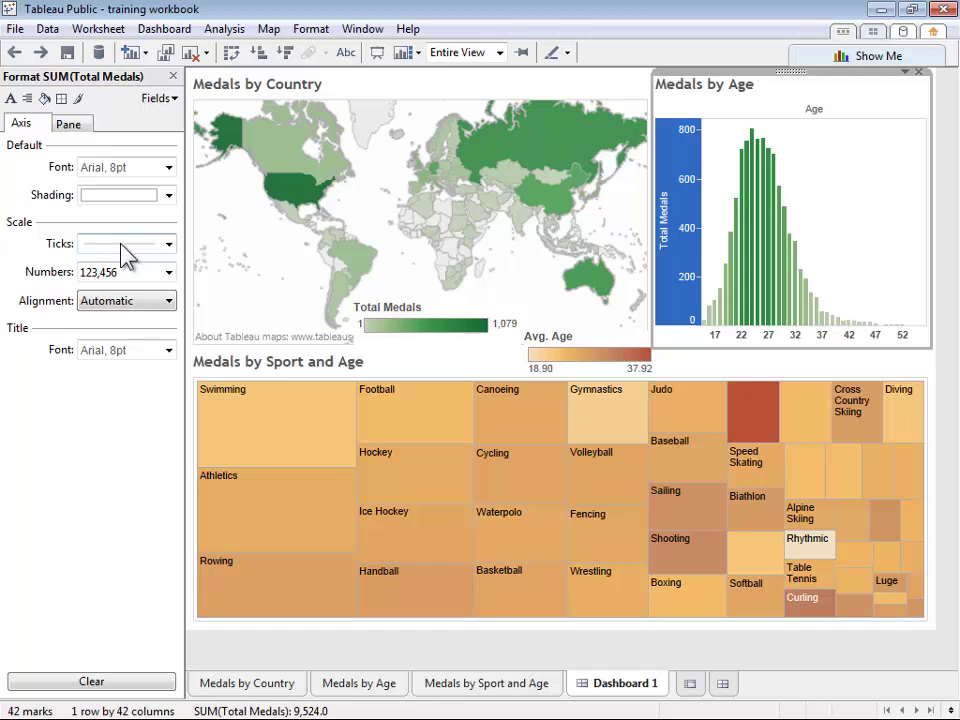
{"action": "left_click", "coordinate": [110, 300]}
{"action": "left_click", "coordinate": [105, 349]}
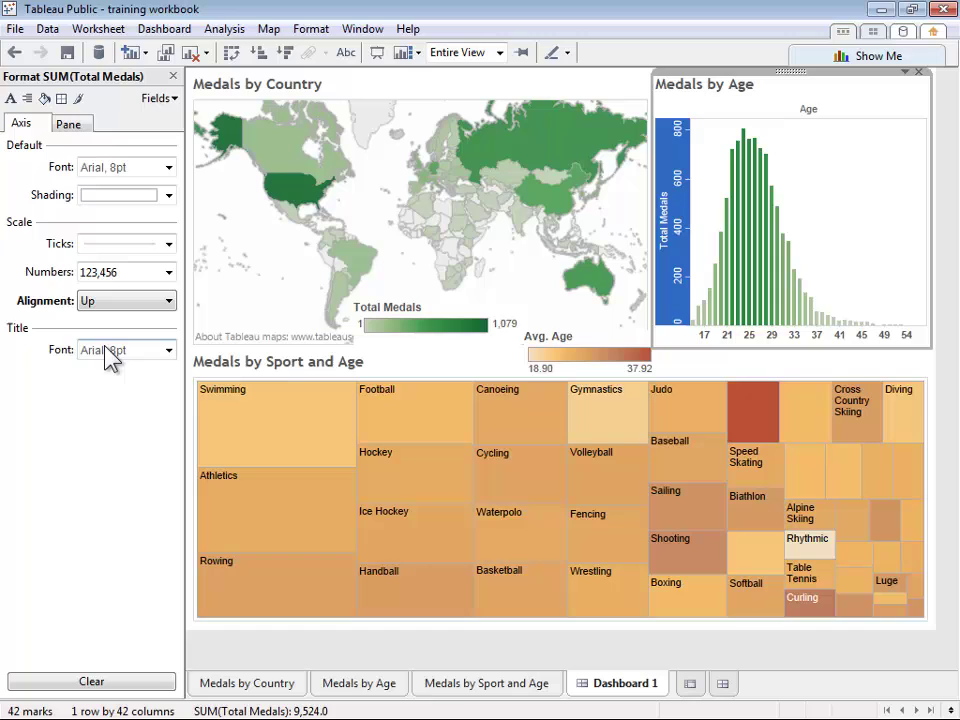
Give the histogram black worksheet shading and widen the column banding size to the maximum.
{"action": "left_click", "coordinate": [44, 98]}
{"action": "left_click", "coordinate": [120, 167]}
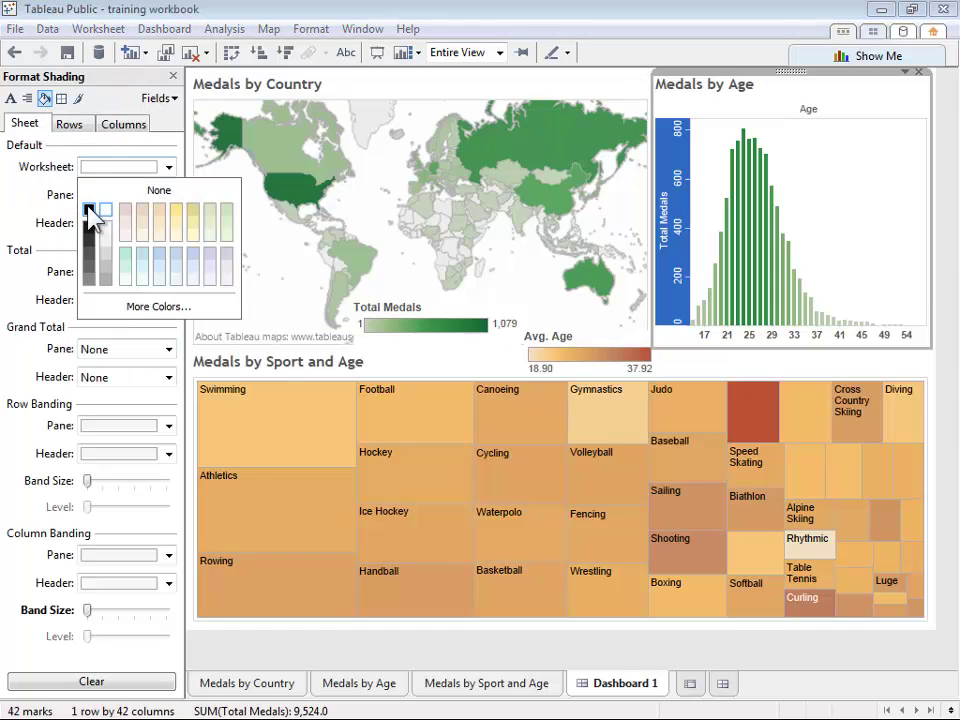
{"action": "left_click", "coordinate": [89, 209]}
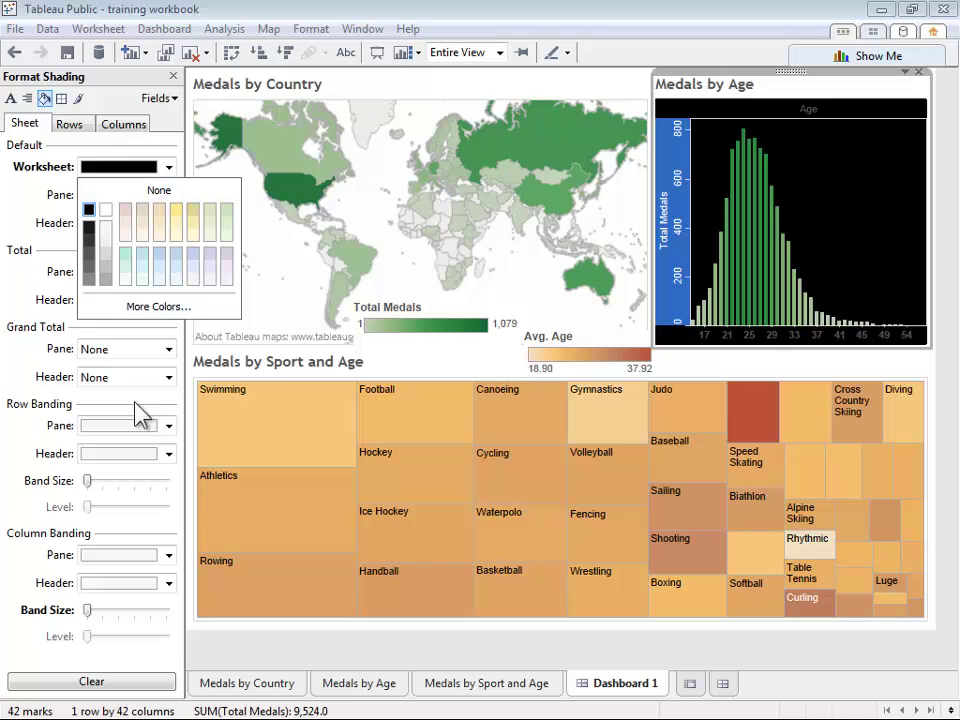
{"action": "left_click", "coordinate": [88, 583]}
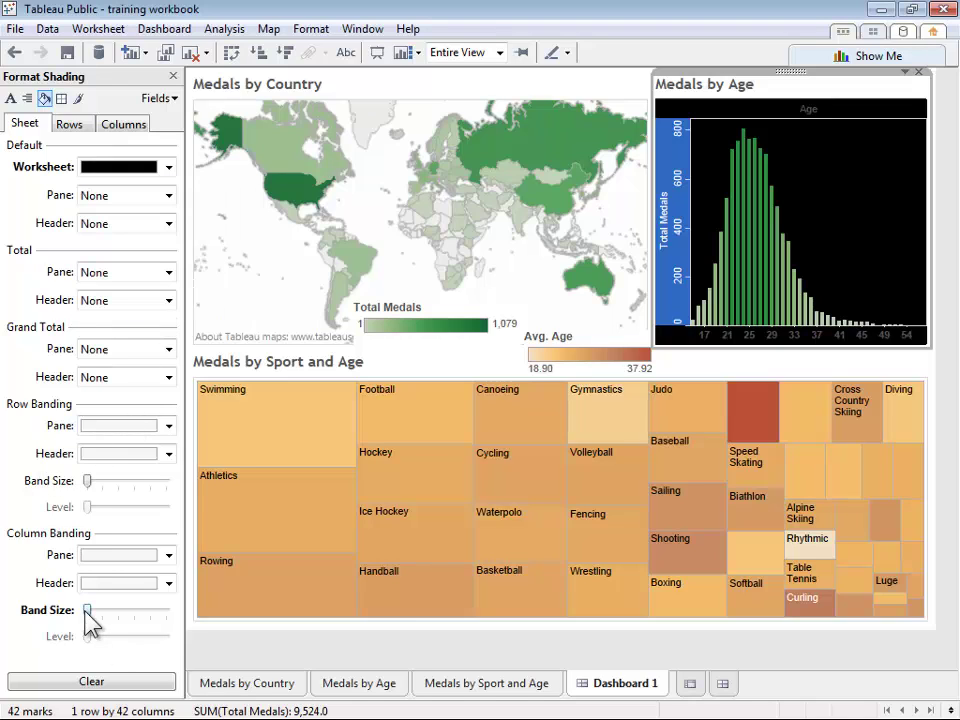
{"action": "left_click_drag", "start_coordinate": [88, 618], "coordinate": [176, 622]}
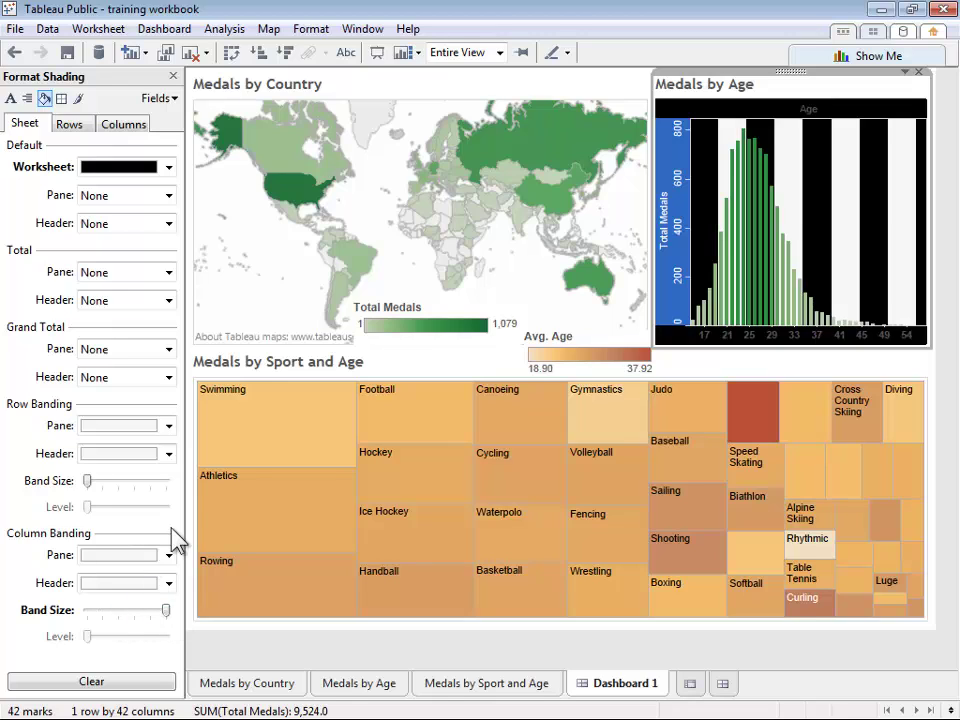
Choose a grid line style for the histogram's rows.
{"action": "left_click", "coordinate": [78, 98]}
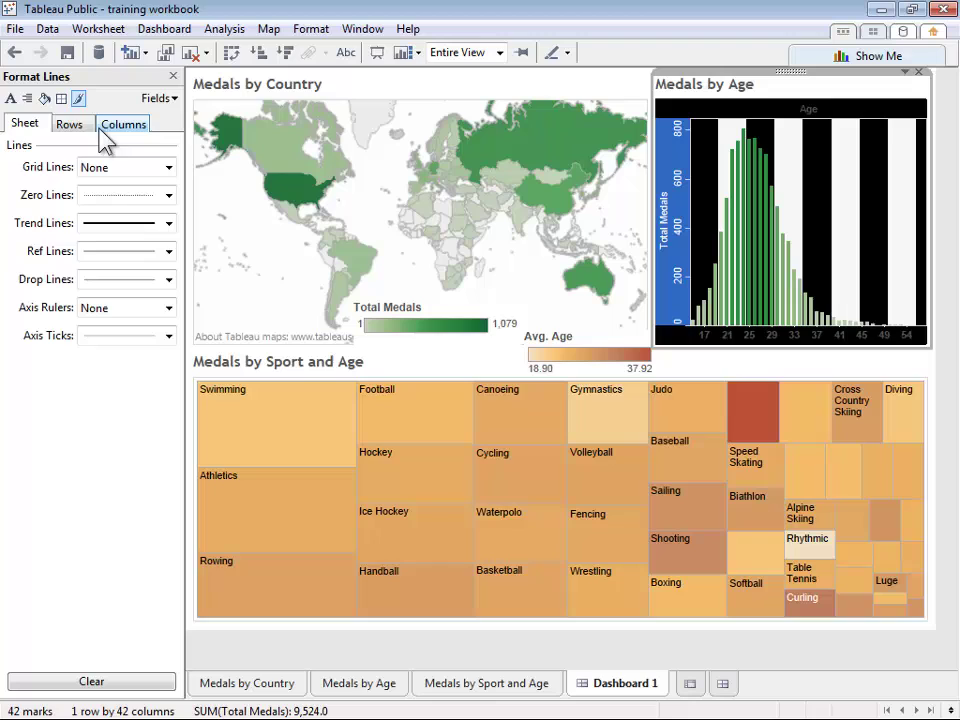
{"action": "left_click", "coordinate": [72, 126]}
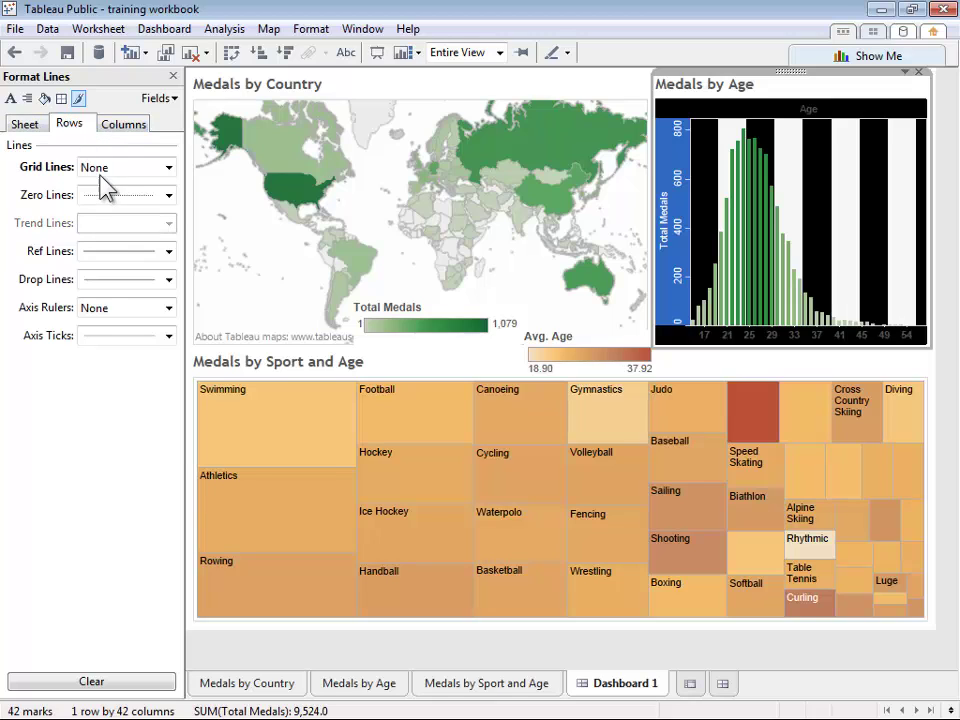
{"action": "left_click", "coordinate": [100, 170]}
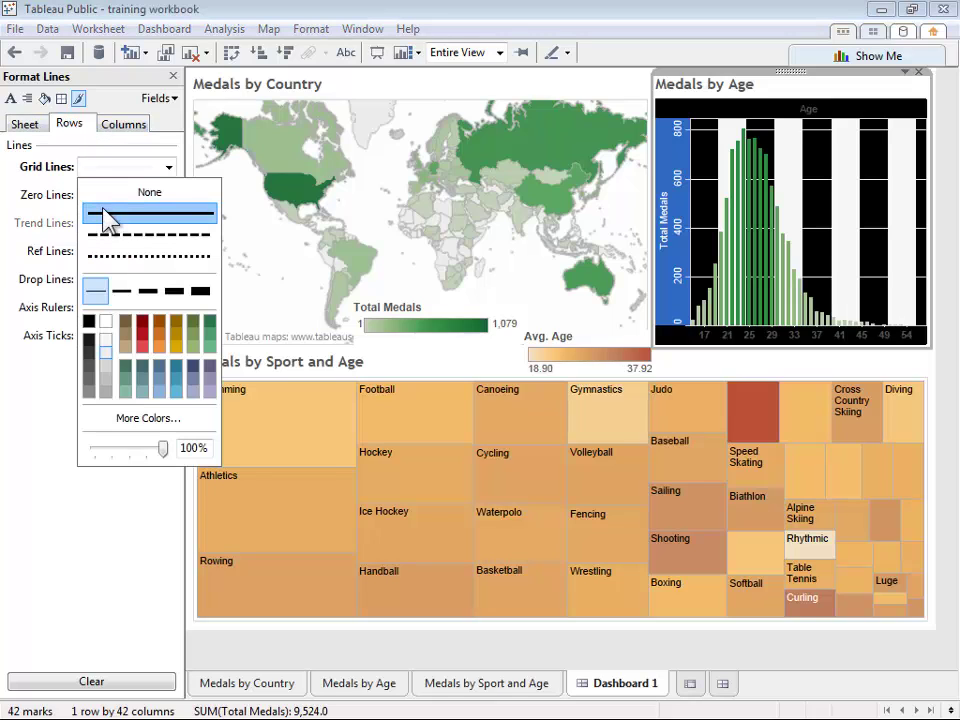
{"action": "left_click", "coordinate": [107, 216]}
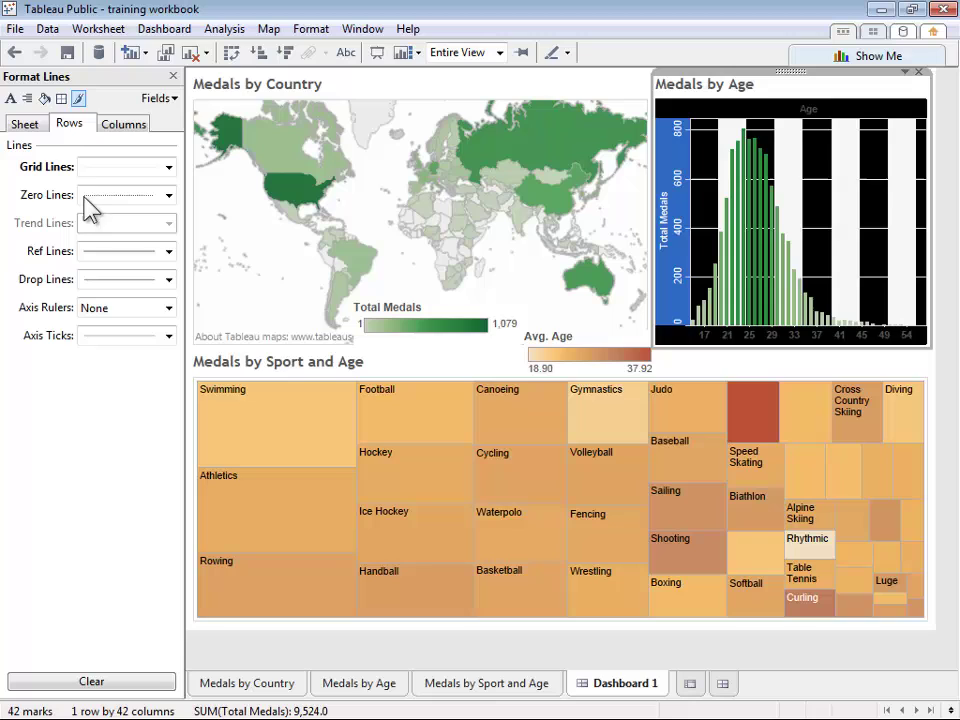
In Dashboard Format, set the shading to black and the Dashboard Subtitles font colour to white.
{"action": "left_click", "coordinate": [164, 30]}
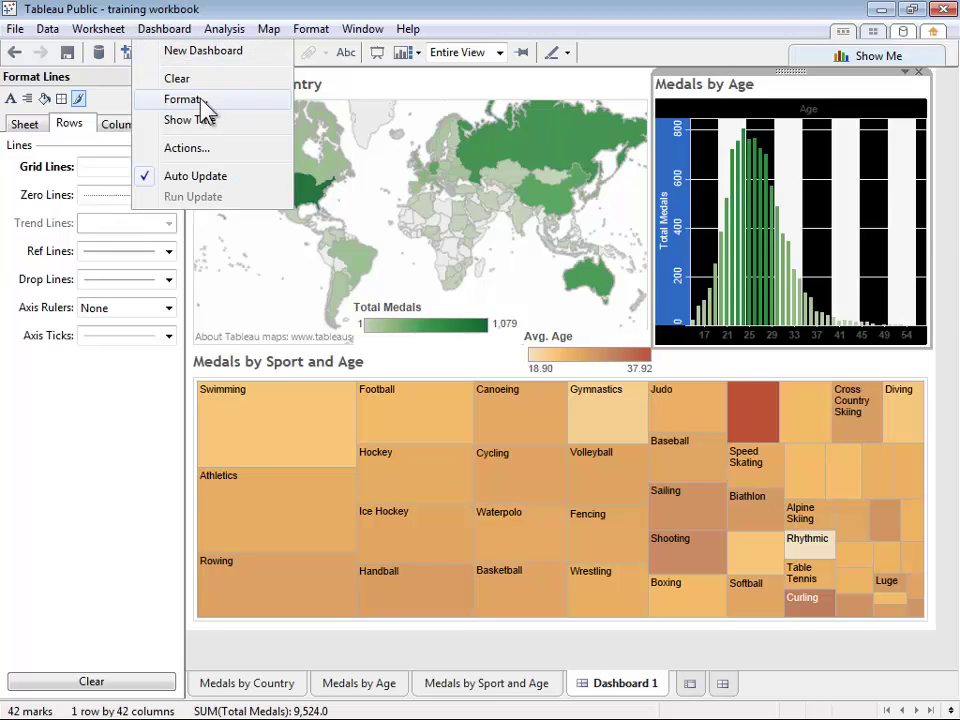
{"action": "left_click", "coordinate": [203, 101]}
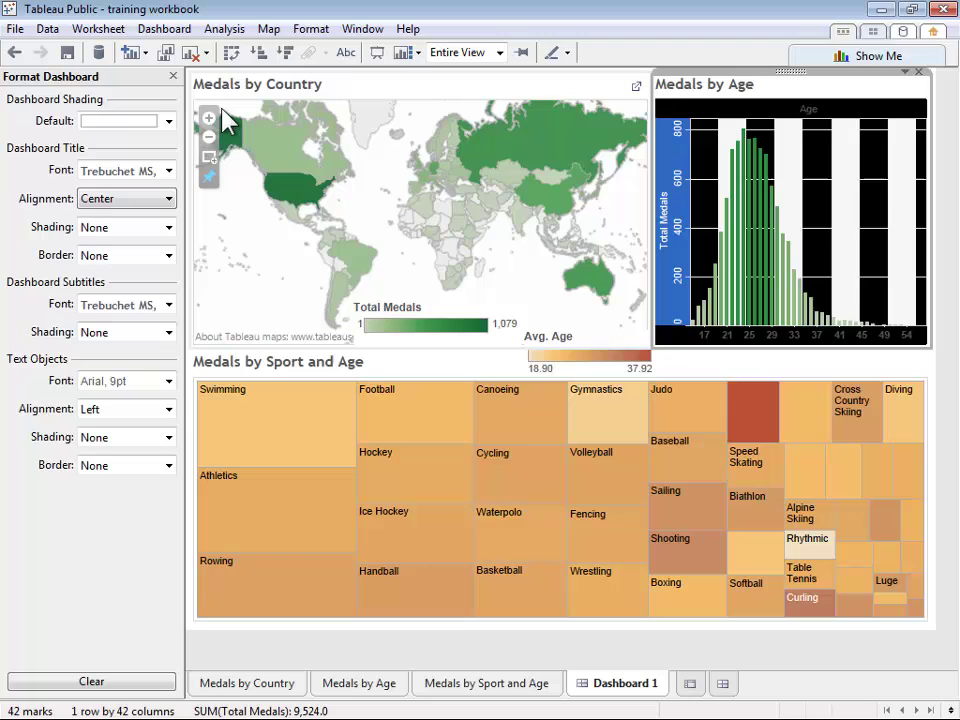
{"action": "left_click", "coordinate": [169, 121]}
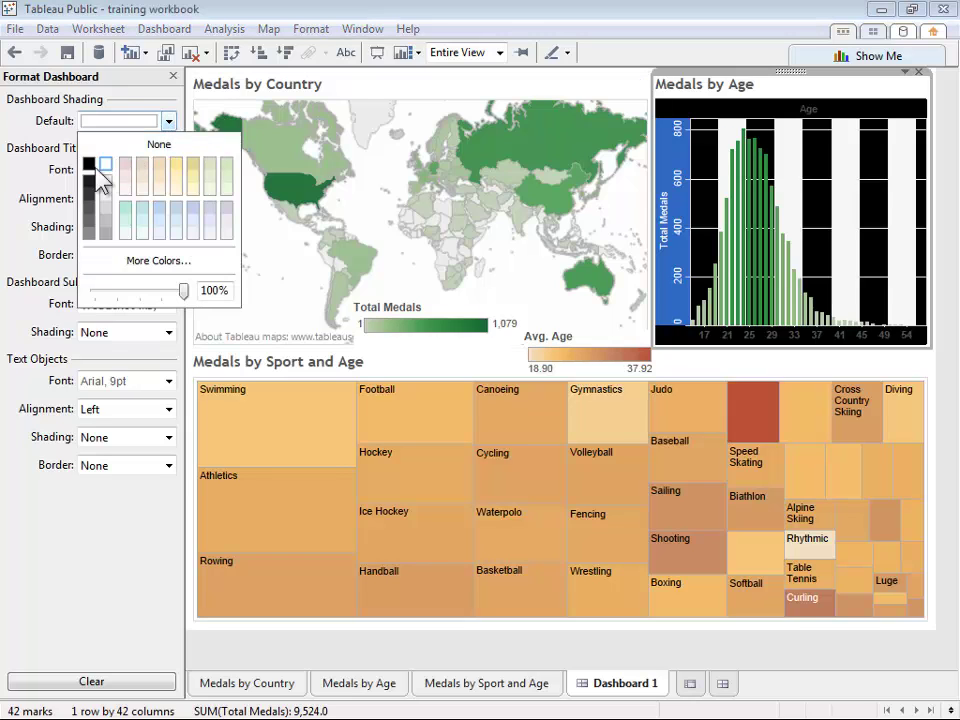
{"action": "left_click", "coordinate": [89, 166]}
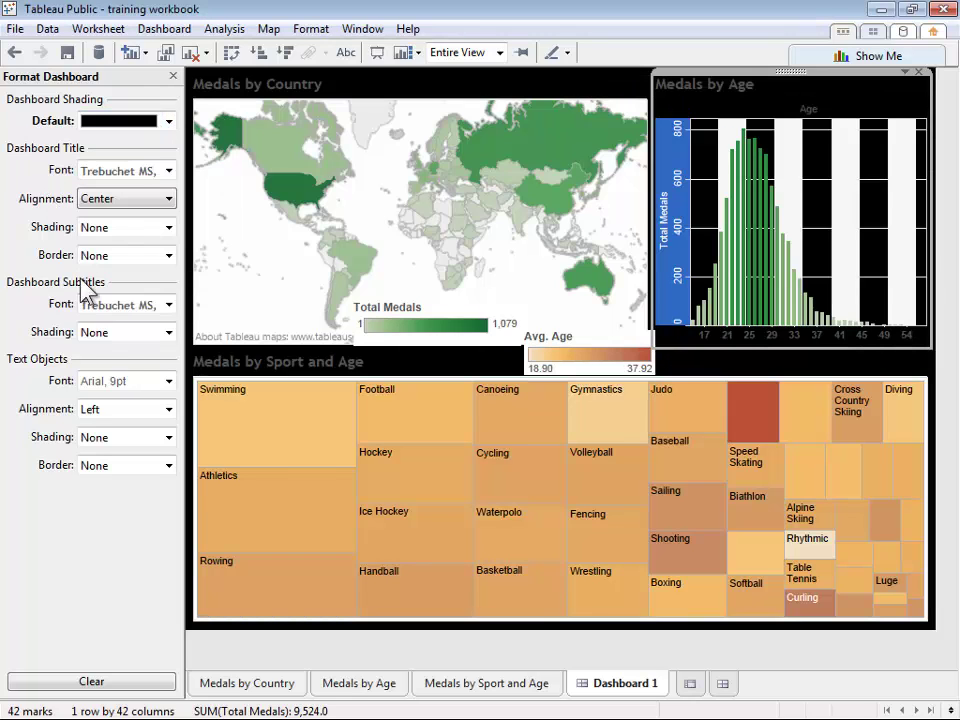
{"action": "left_click", "coordinate": [135, 304]}
{"action": "left_click", "coordinate": [111, 389]}
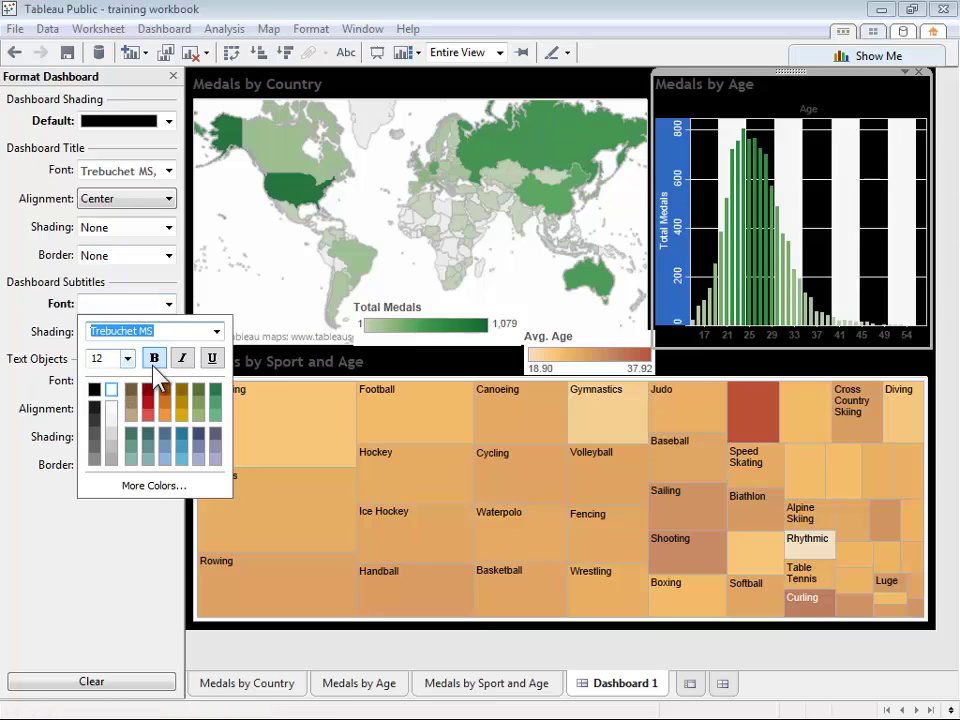
{"action": "left_click", "coordinate": [279, 283]}
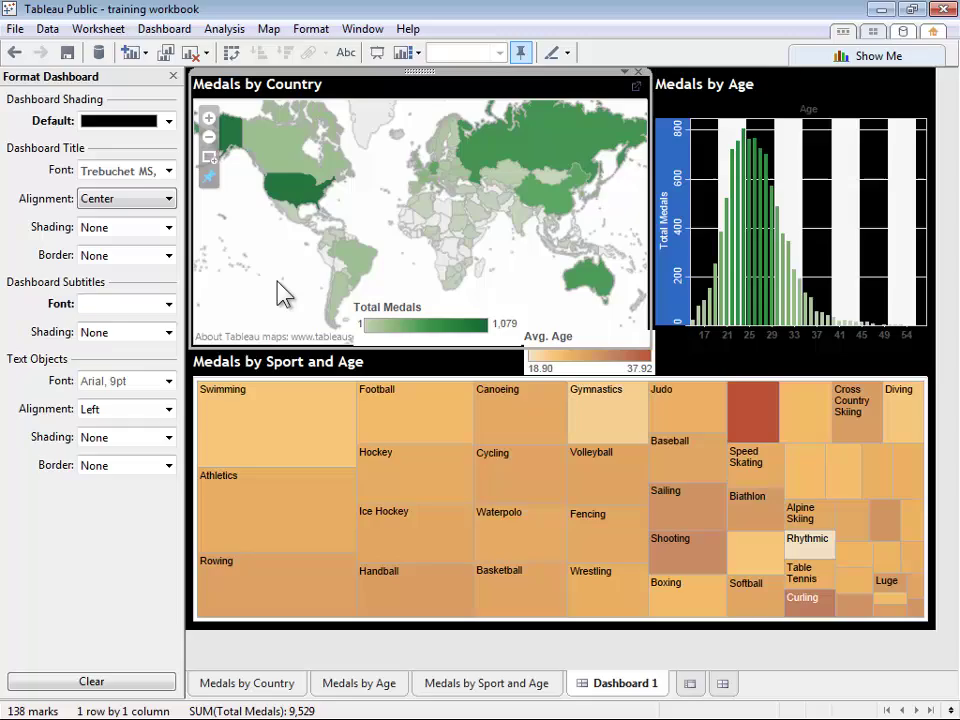